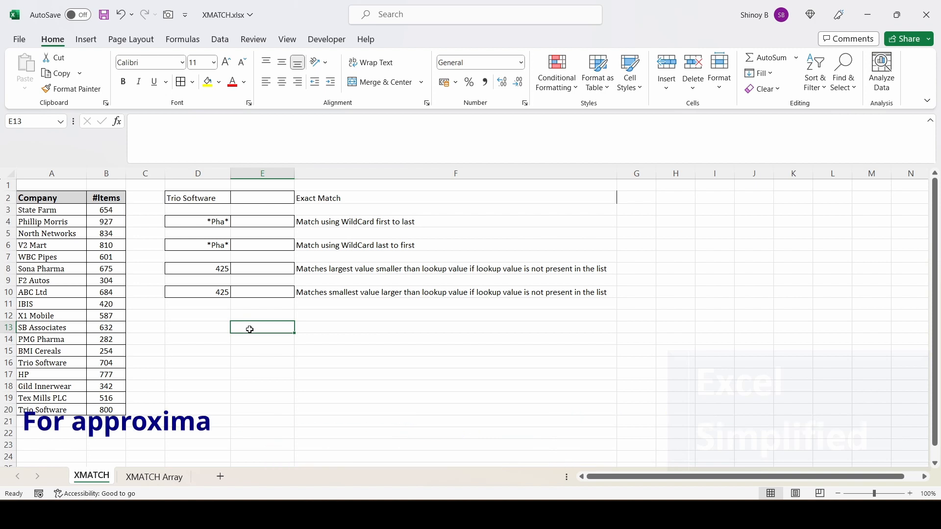
Examine the match type options of the MATCH function in cell E13, and discard the entry
{"action": "type", "text": "=M"}
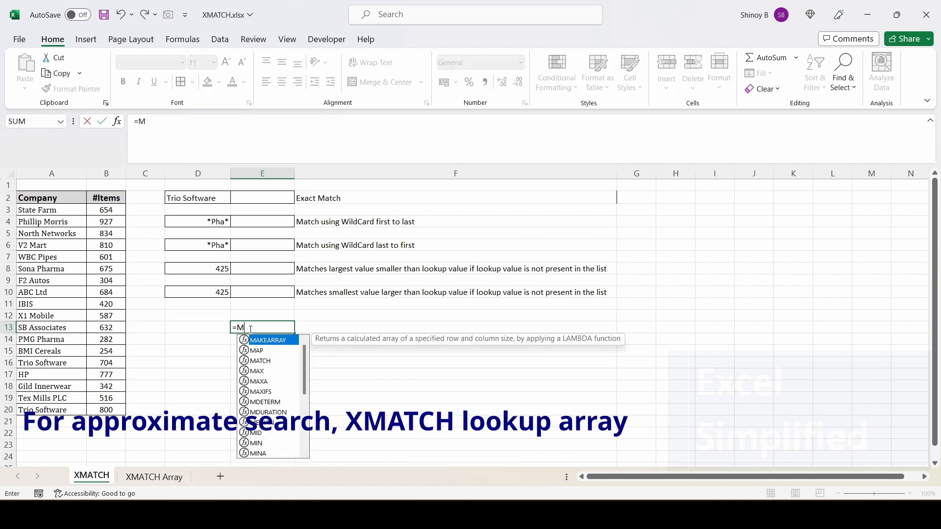
{"action": "type", "text": "ATCH(,,"}
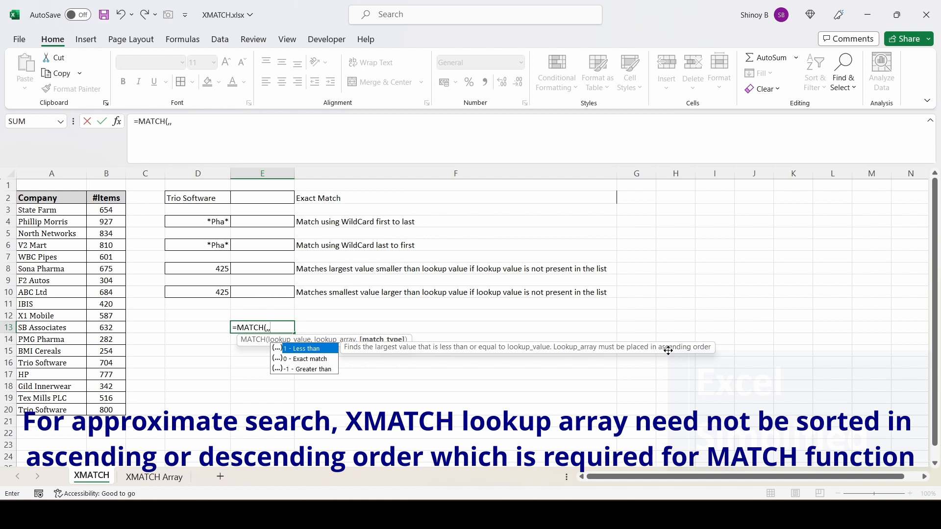
{"action": "left_click", "coordinate": [307, 371]}
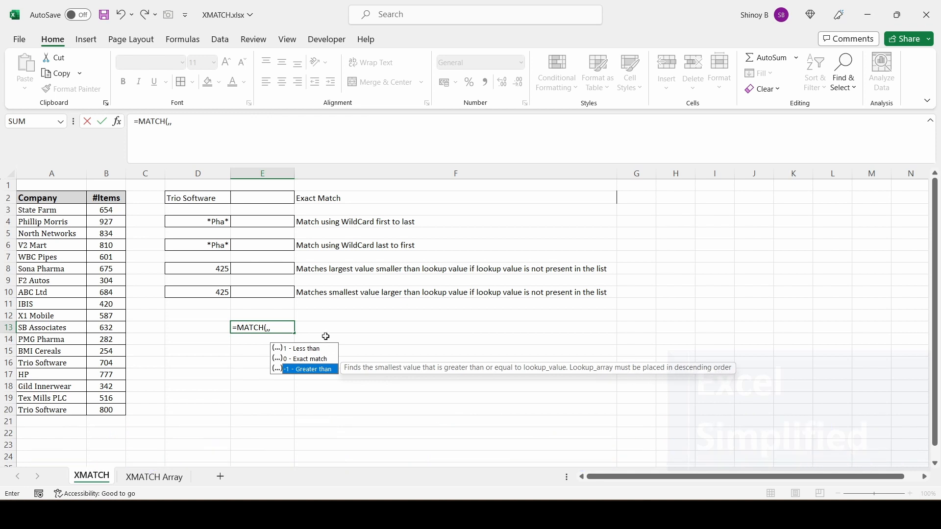
{"action": "key", "text": "Escape"}
{"action": "key", "text": "Escape"}
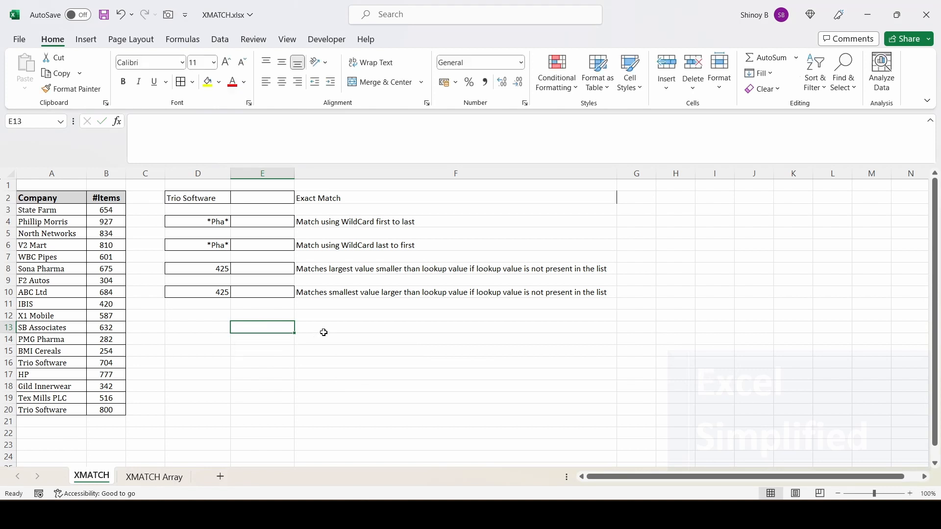
Review the company names in A3:A20 and the item counts in B3:B20
{"action": "left_click_drag", "start_coordinate": [54, 211], "coordinate": [50, 406]}
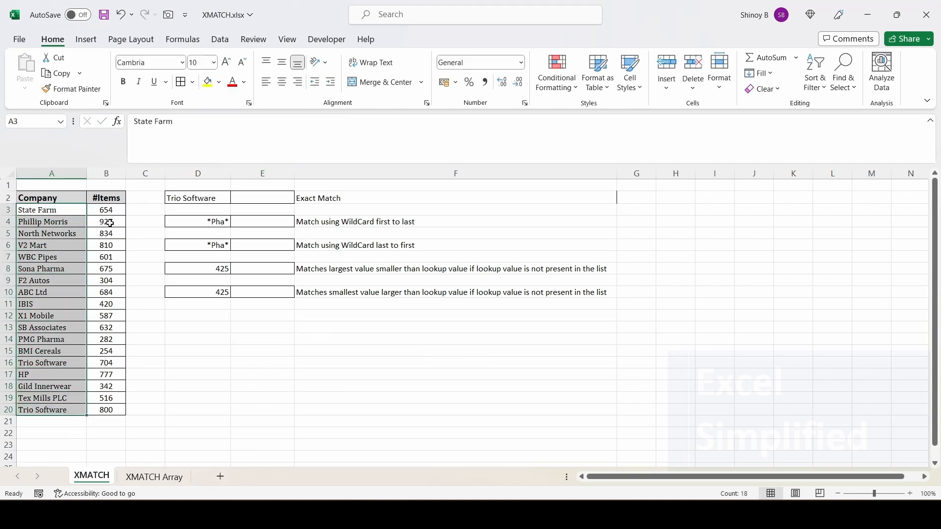
{"action": "left_click_drag", "start_coordinate": [106, 211], "coordinate": [109, 409]}
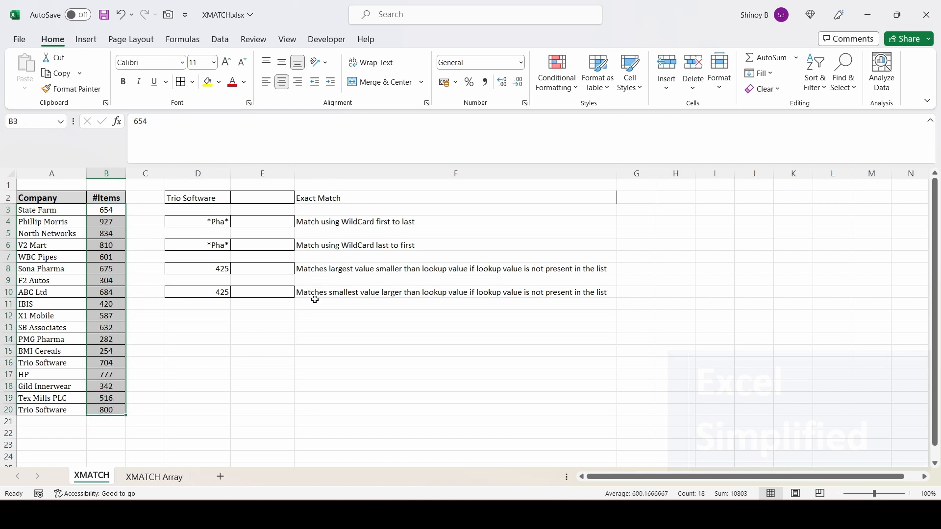
{"action": "left_click", "coordinate": [274, 351]}
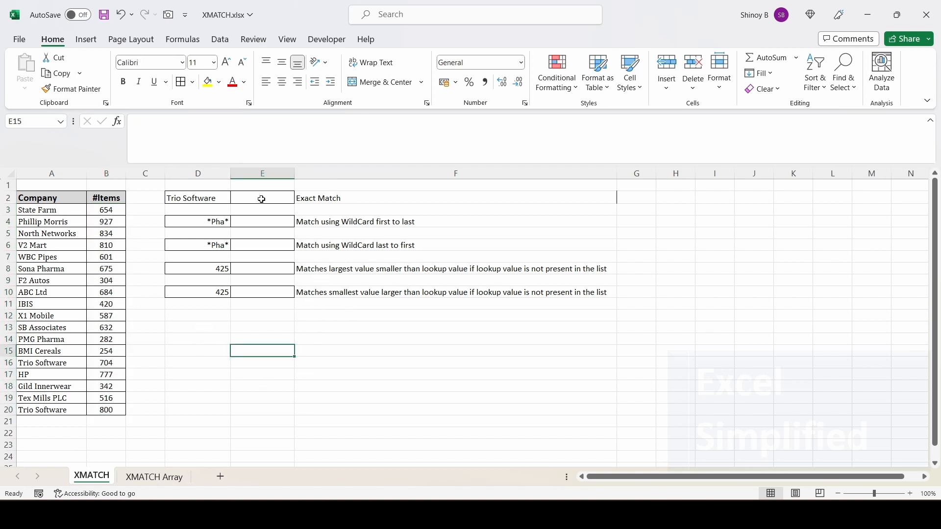
Enter =XMATCH($D2,$A$3:$A$20) in E2 to find the position of Trio Software in the company list
{"action": "left_click", "coordinate": [254, 199]}
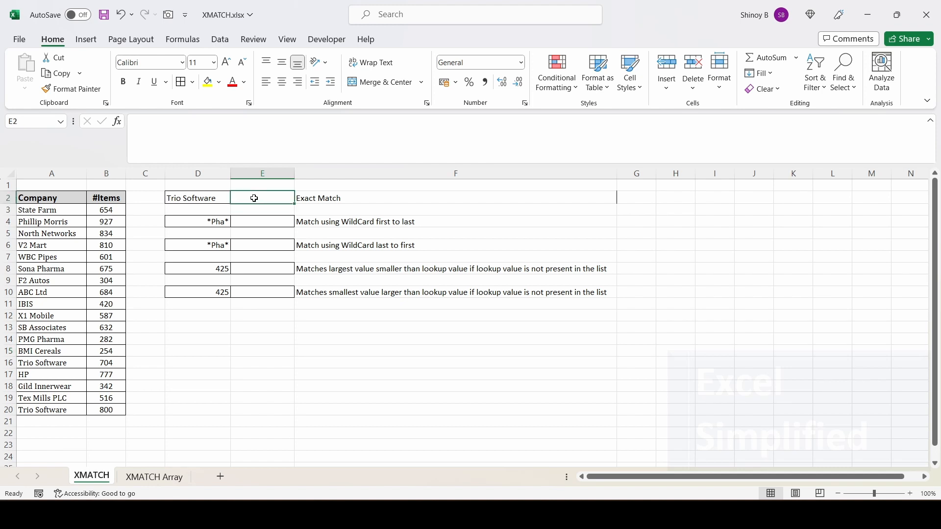
{"action": "type", "text": "=XMA"}
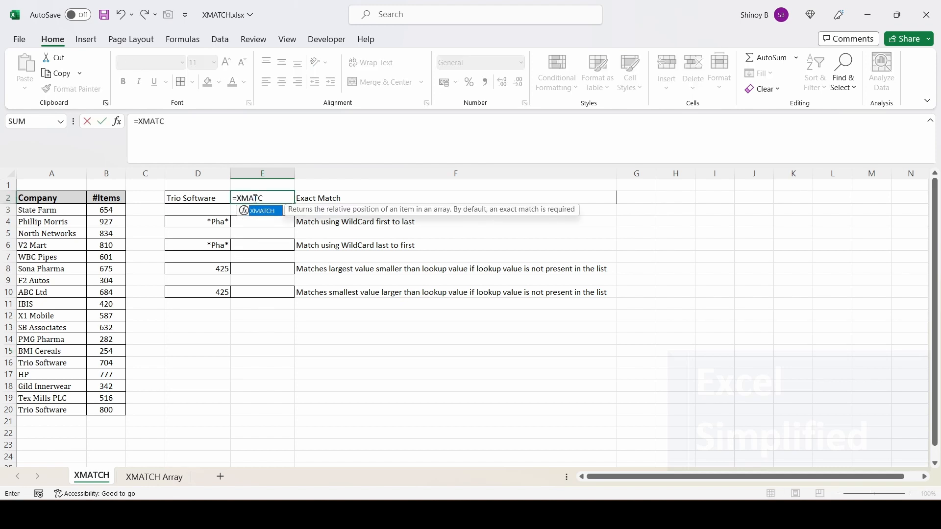
{"action": "type", "text": "TC"}
{"action": "key", "text": "Tab"}
{"action": "left_click", "coordinate": [193, 199]}
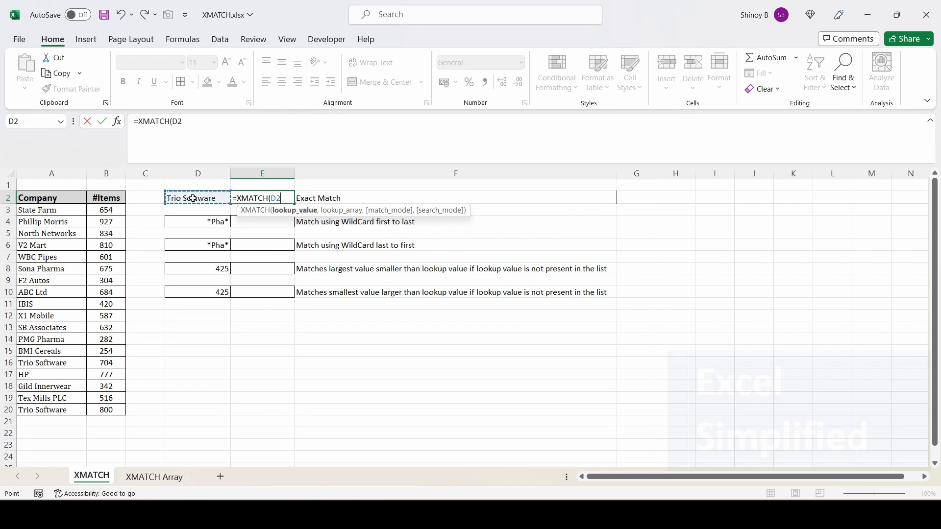
{"action": "key", "text": "F4"}
{"action": "key", "text": "F4"}
{"action": "key", "text": "F4"}
{"action": "type", "text": ","}
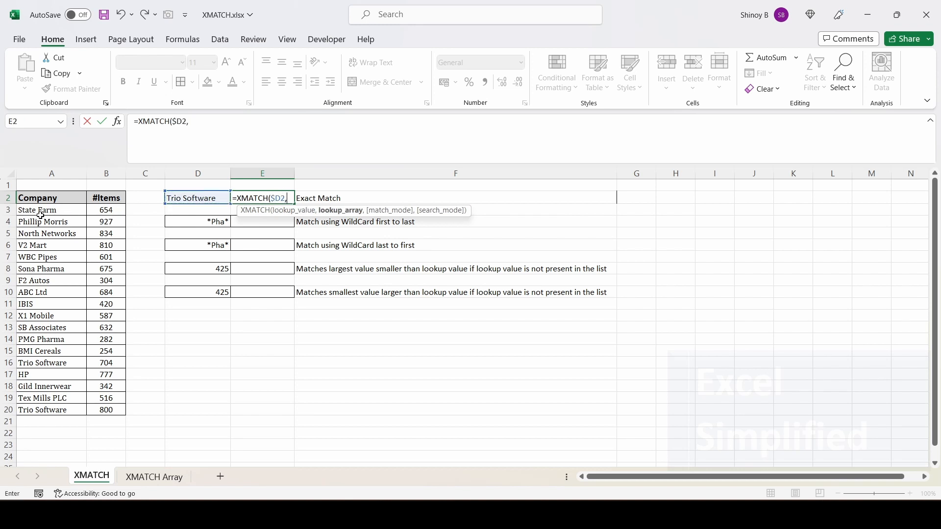
{"action": "left_click_drag", "start_coordinate": [39, 211], "coordinate": [27, 404]}
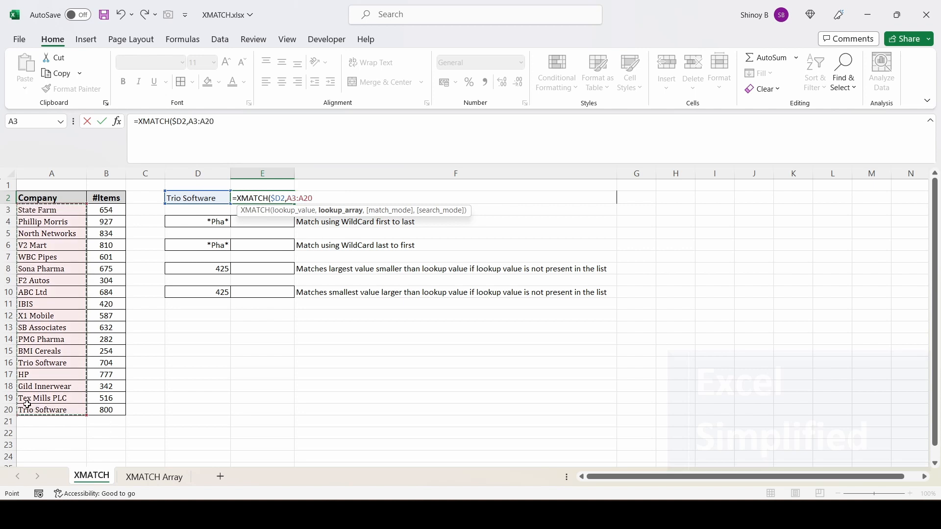
{"action": "key", "text": "F4"}
{"action": "type", "text": ","}
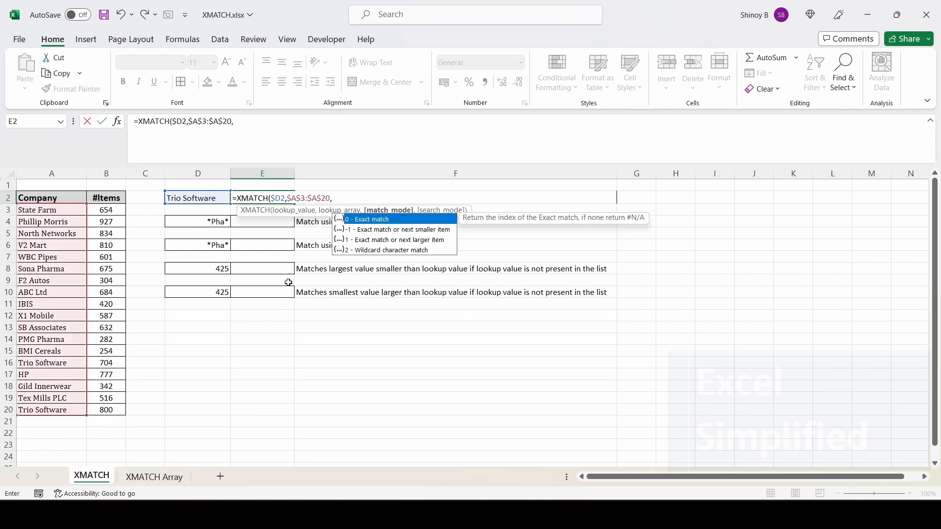
{"action": "key", "text": "BackSpace"}
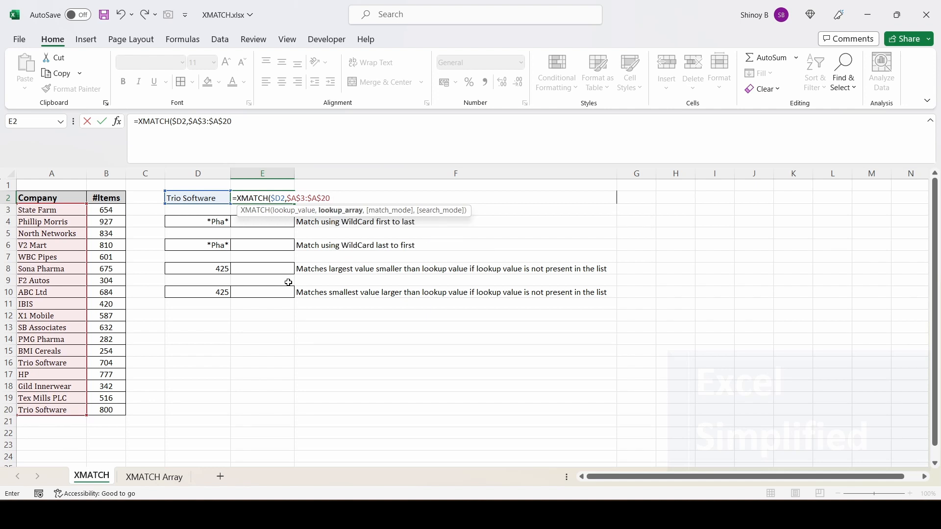
{"action": "type", "text": ")"}
{"action": "key", "text": "Return"}
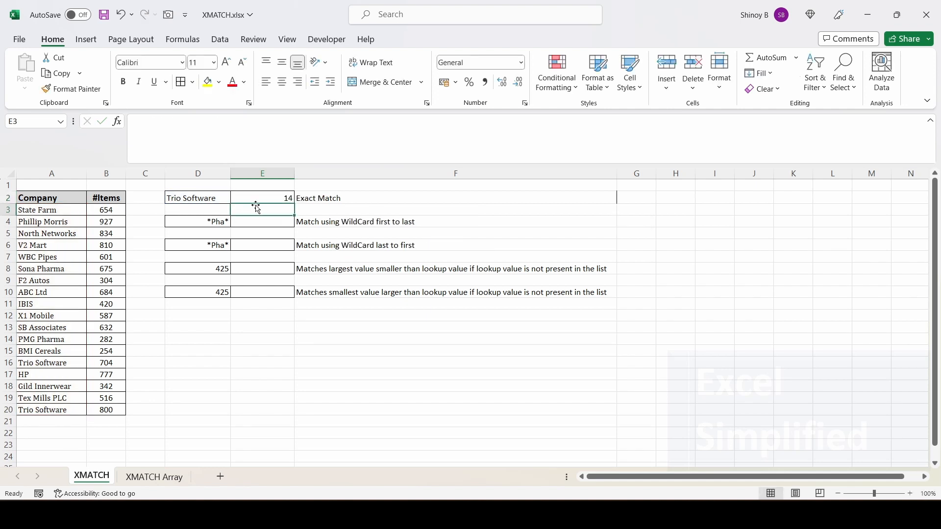
Check the position in E2 against both Trio Software entries in the company list and the #Items column
{"action": "left_click", "coordinate": [262, 201]}
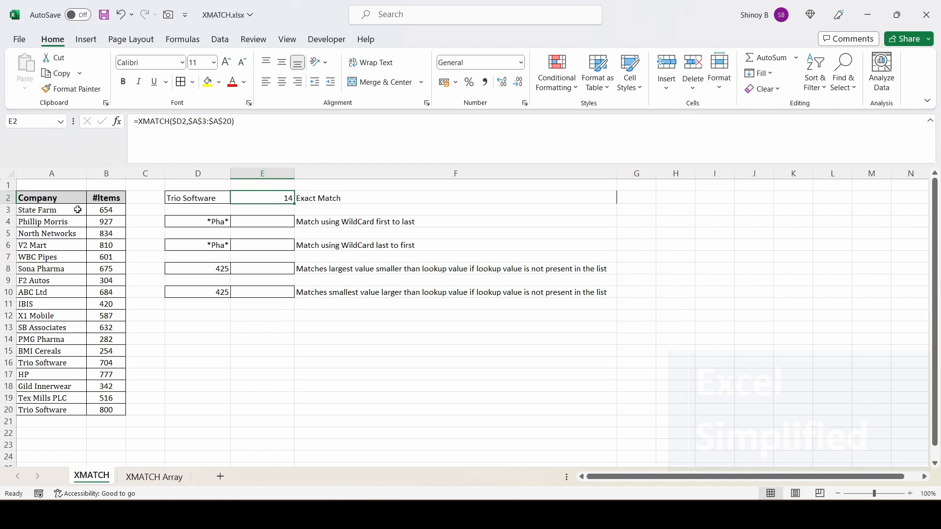
{"action": "left_click_drag", "start_coordinate": [63, 209], "coordinate": [43, 363]}
{"action": "left_click", "coordinate": [32, 364]}
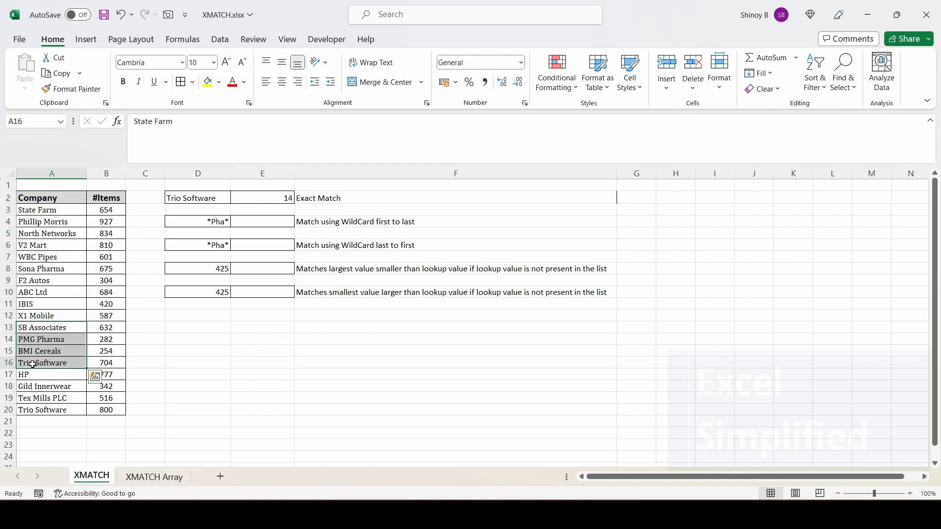
{"action": "left_click", "coordinate": [24, 411]}
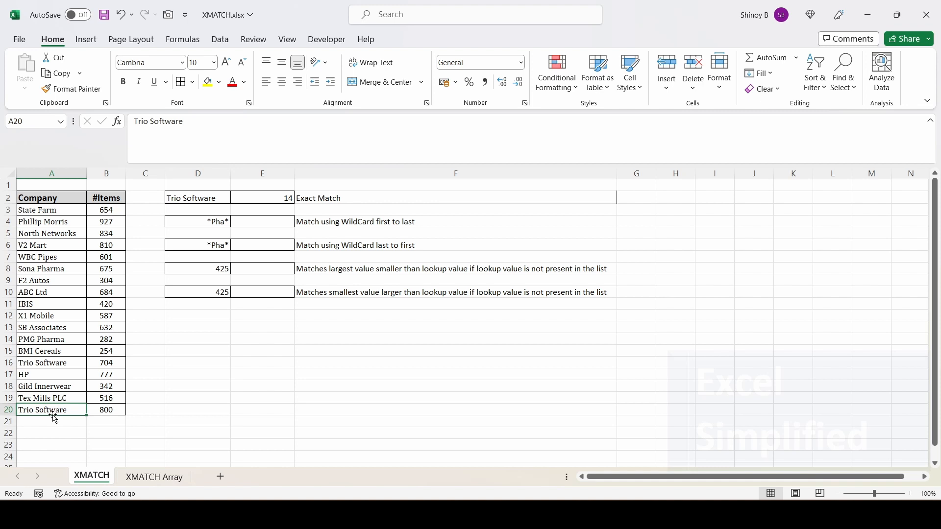
{"action": "left_click", "coordinate": [280, 202]}
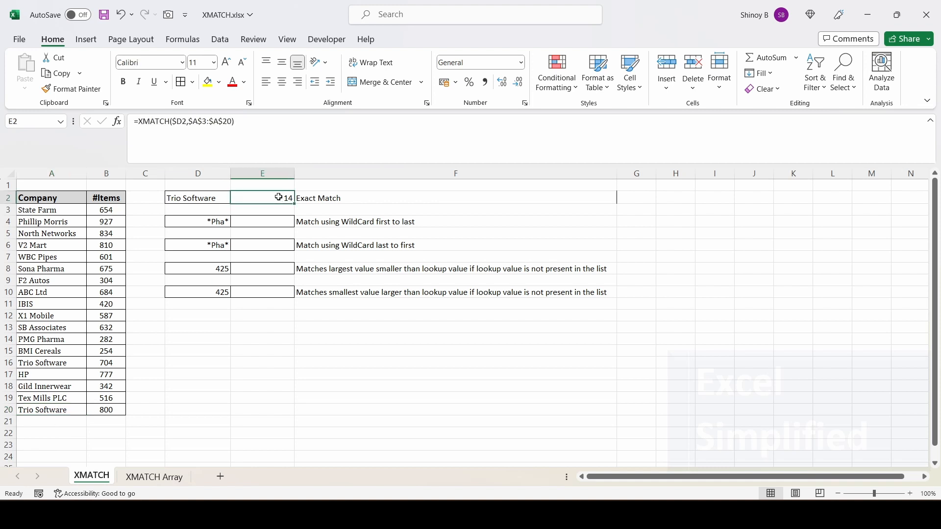
{"action": "left_click_drag", "start_coordinate": [107, 199], "coordinate": [107, 269]}
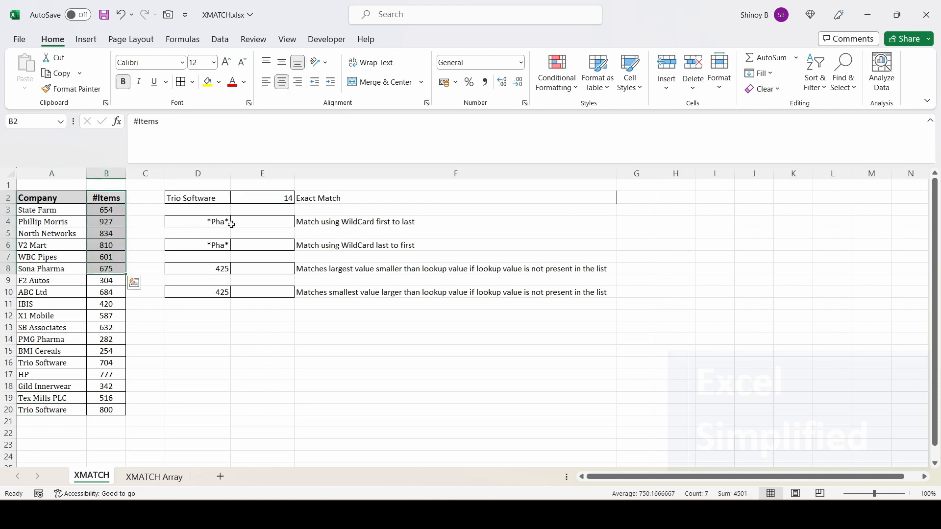
Wrap the XMATCH in E2 in INDEX to return the item count, giving =INDEX($A$3:$B$20,XMATCH($D2,$A$3:$A$20),2)
{"action": "left_click", "coordinate": [263, 197]}
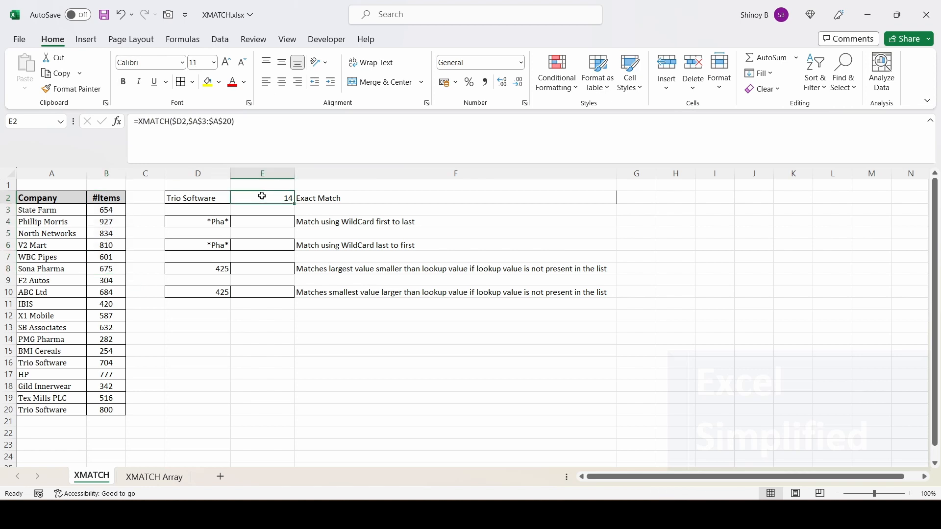
{"action": "double_click", "coordinate": [263, 196]}
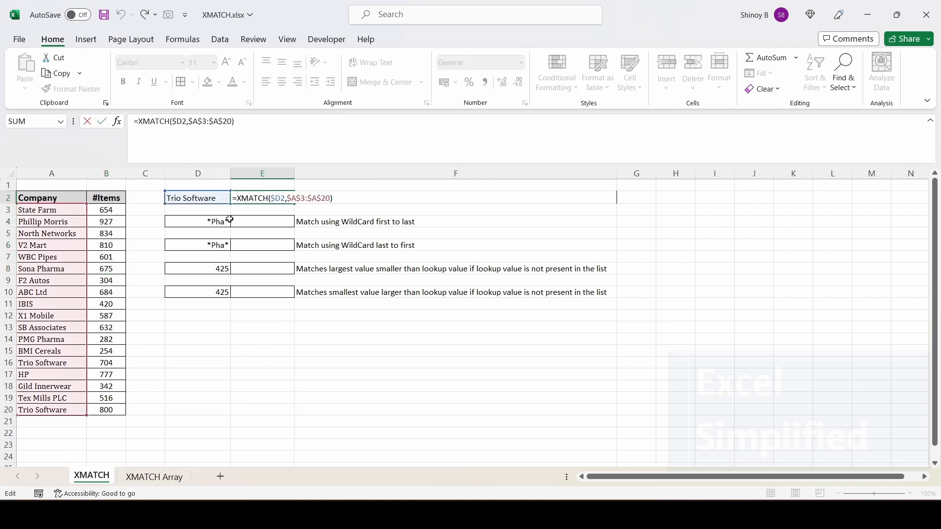
{"action": "left_click", "coordinate": [236, 199]}
{"action": "type", "text": "INDEX"}
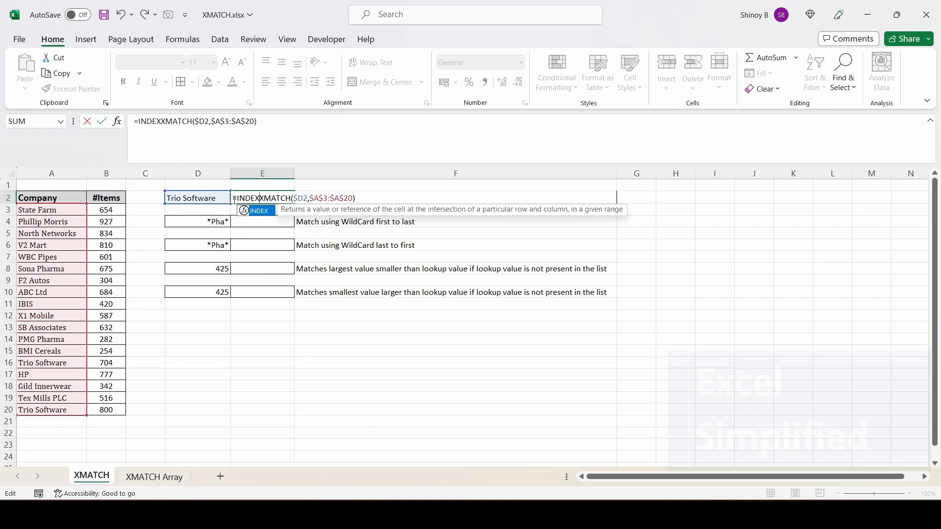
{"action": "type", "text": "("}
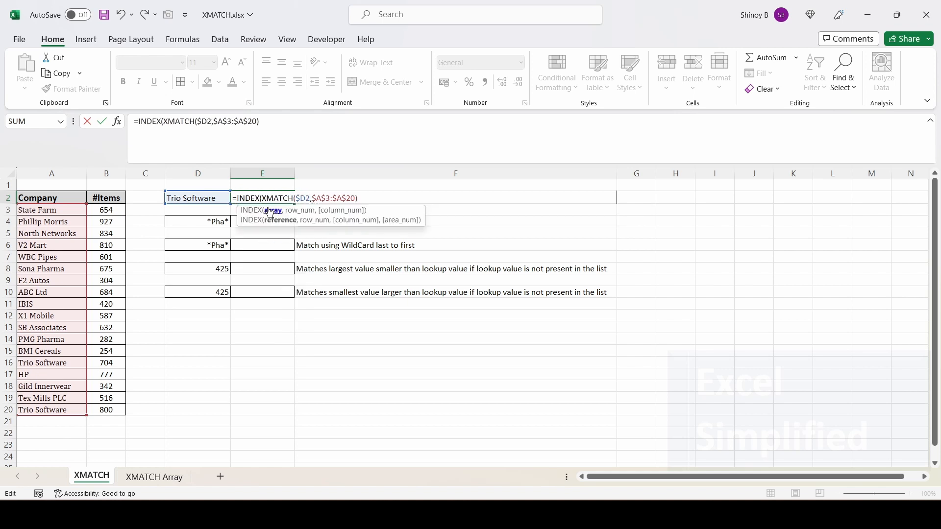
{"action": "left_click_drag", "start_coordinate": [50, 210], "coordinate": [105, 409]}
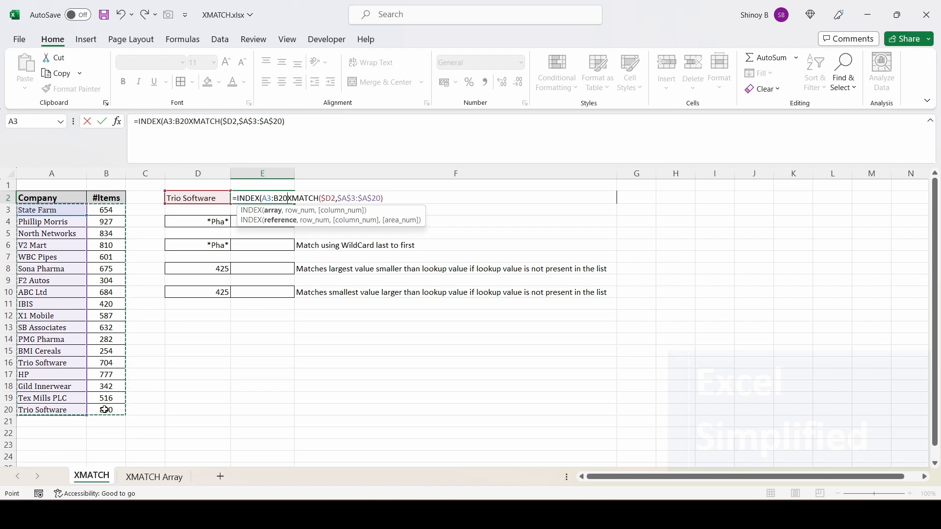
{"action": "key", "text": "F4"}
{"action": "type", "text": ","}
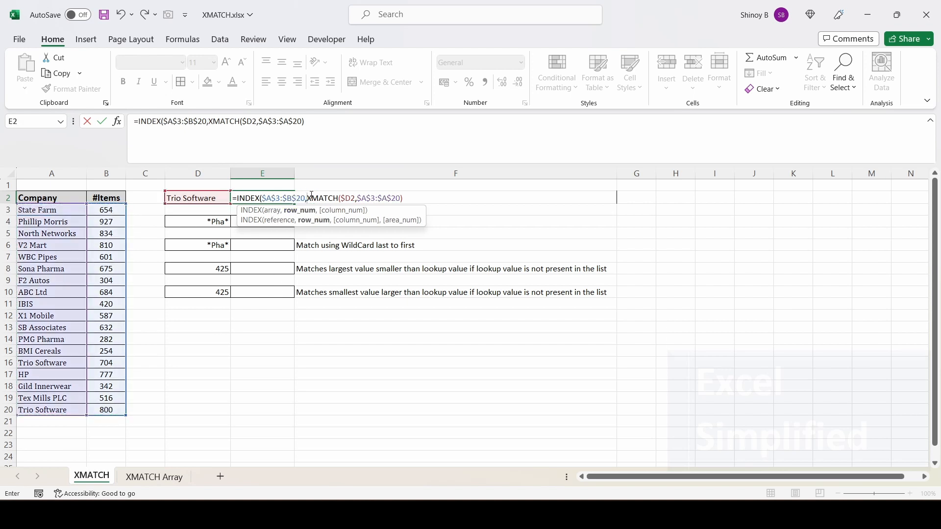
{"action": "left_click", "coordinate": [402, 200]}
{"action": "type", "text": ","}
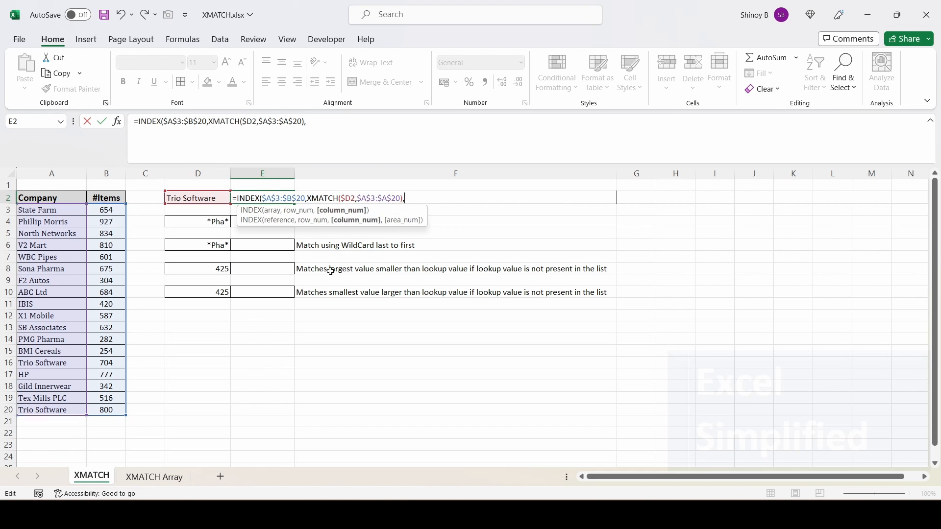
{"action": "key", "text": "Return"}
Compare the item count returned in E2 with the Trio Software record in row 16
{"action": "left_click", "coordinate": [184, 199]}
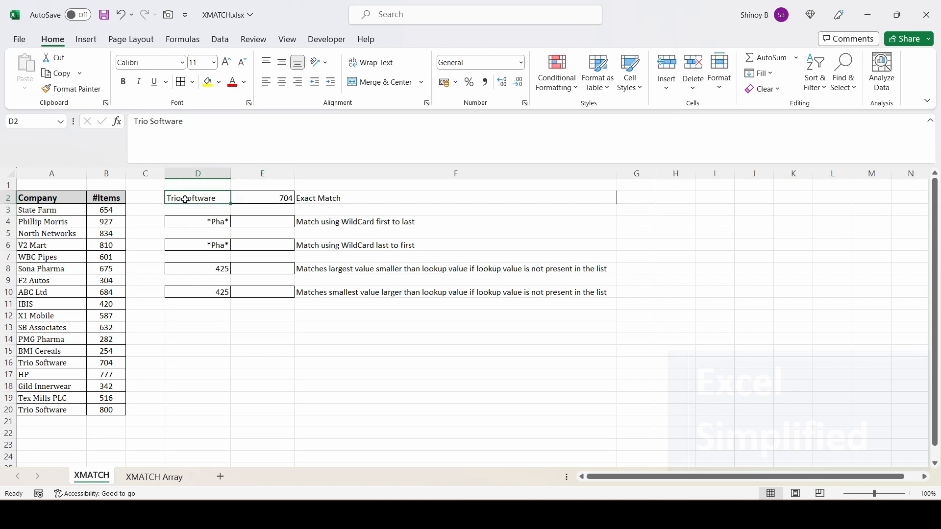
{"action": "left_click", "coordinate": [278, 199]}
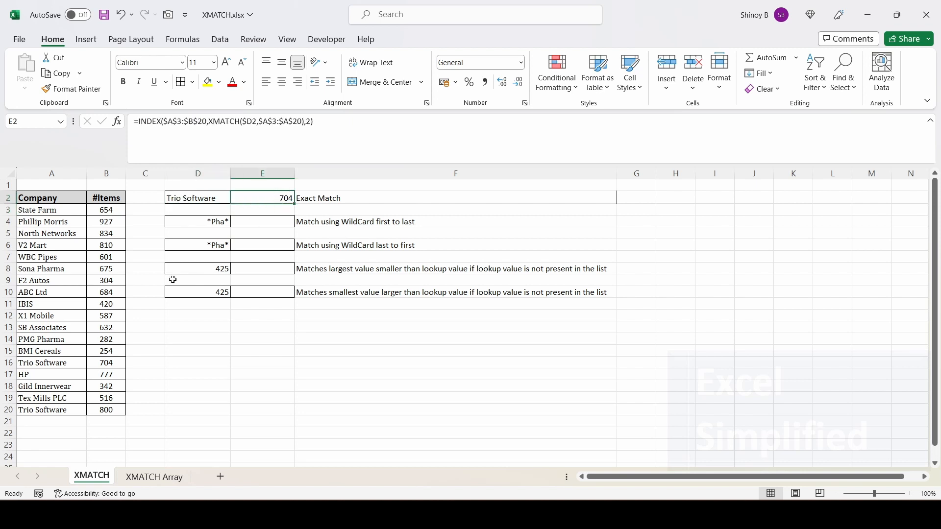
{"action": "left_click_drag", "start_coordinate": [106, 363], "coordinate": [58, 361]}
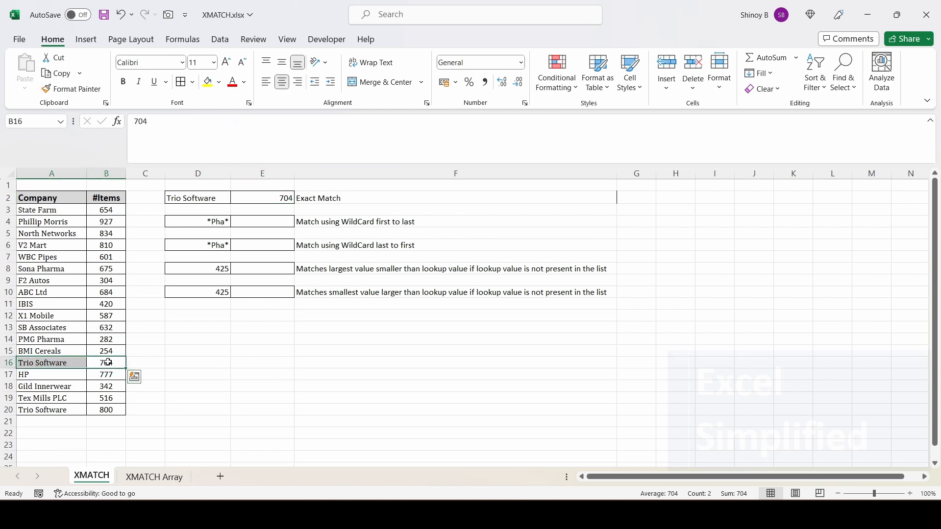
Set the search mode of the XMATCH in E2 to 1 (first-to-last), leaving the match mode empty, and trace the search through A3:A16
{"action": "left_click", "coordinate": [278, 199]}
{"action": "key", "text": "F2"}
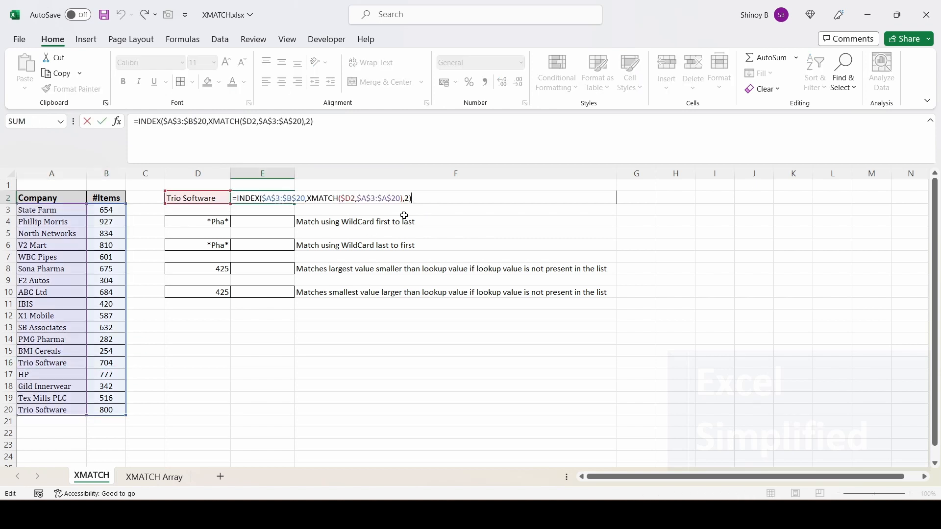
{"action": "left_click", "coordinate": [400, 199]}
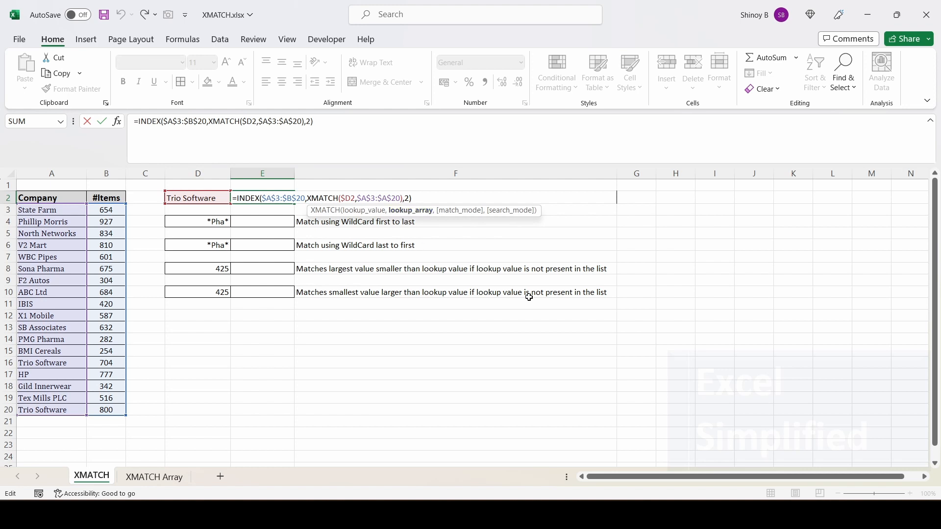
{"action": "type", "text": ","}
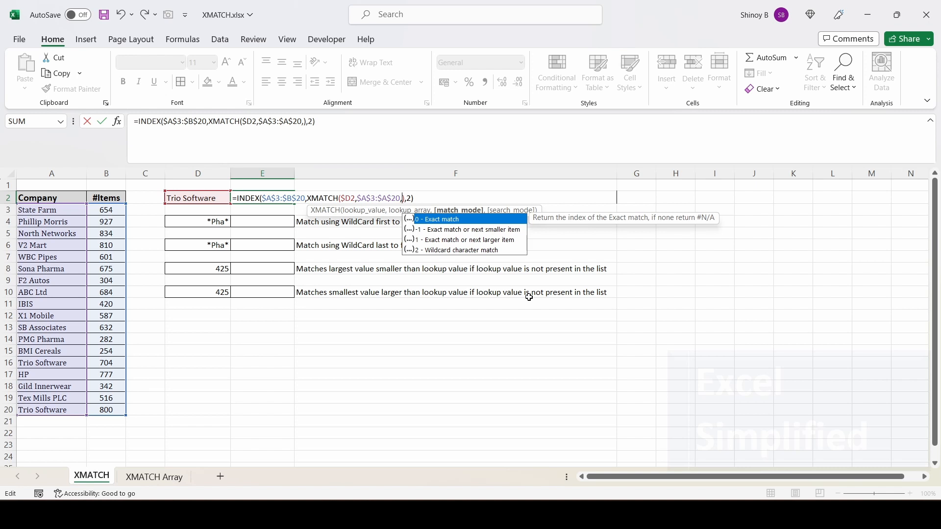
{"action": "type", "text": ","}
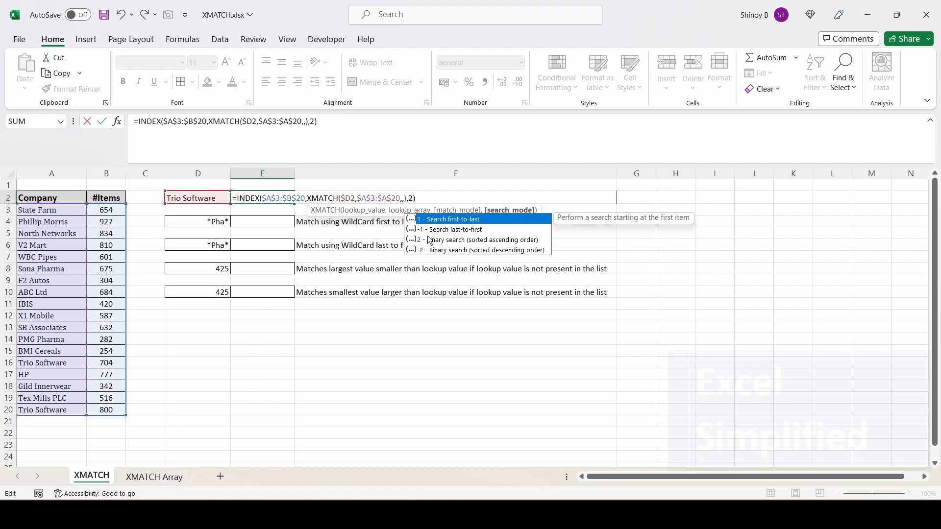
{"action": "type", "text": "1"}
{"action": "key", "text": "Return"}
{"action": "left_click_drag", "start_coordinate": [53, 209], "coordinate": [53, 364]}
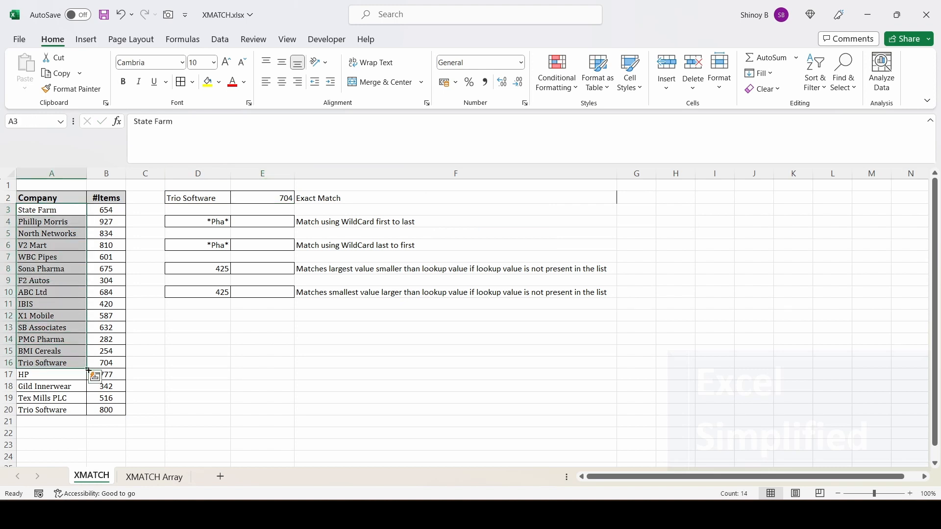
Set the search mode of the XMATCH in E2 to -1 (last-to-first), keeping the match mode empty
{"action": "left_click", "coordinate": [119, 364]}
{"action": "left_click", "coordinate": [287, 198]}
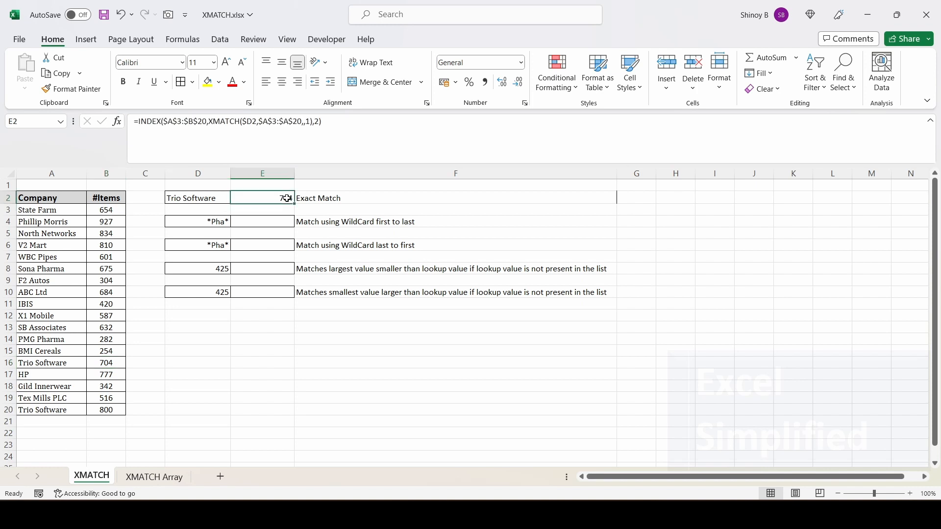
{"action": "double_click", "coordinate": [287, 198]}
{"action": "left_click", "coordinate": [406, 201]}
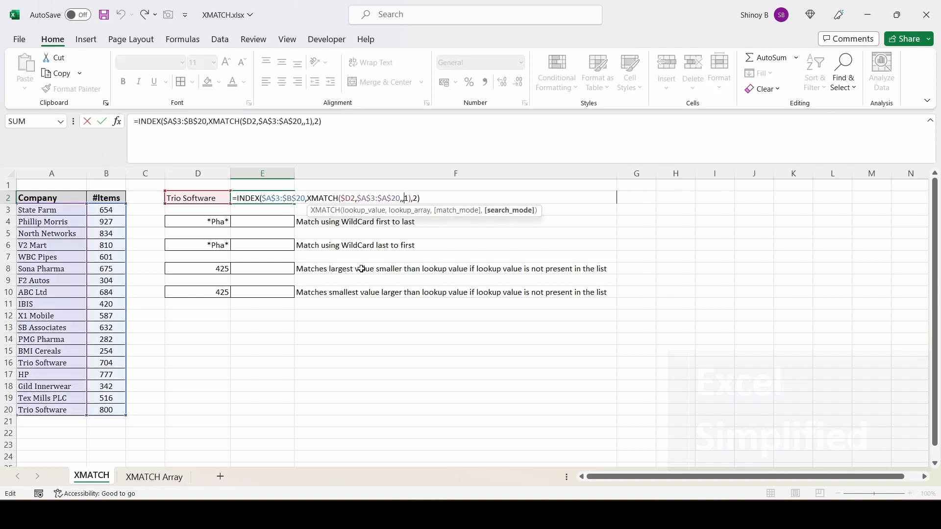
{"action": "key", "text": "Delete"}
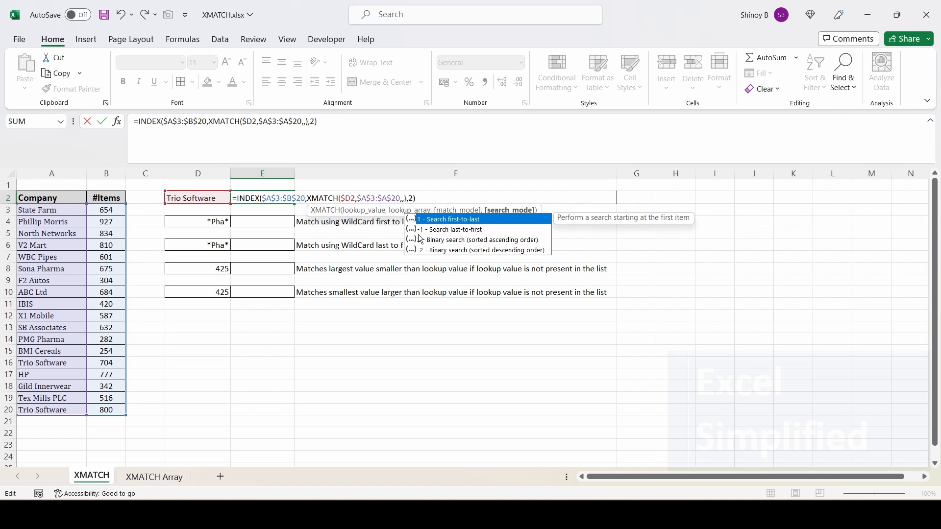
{"action": "left_click", "coordinate": [445, 230]}
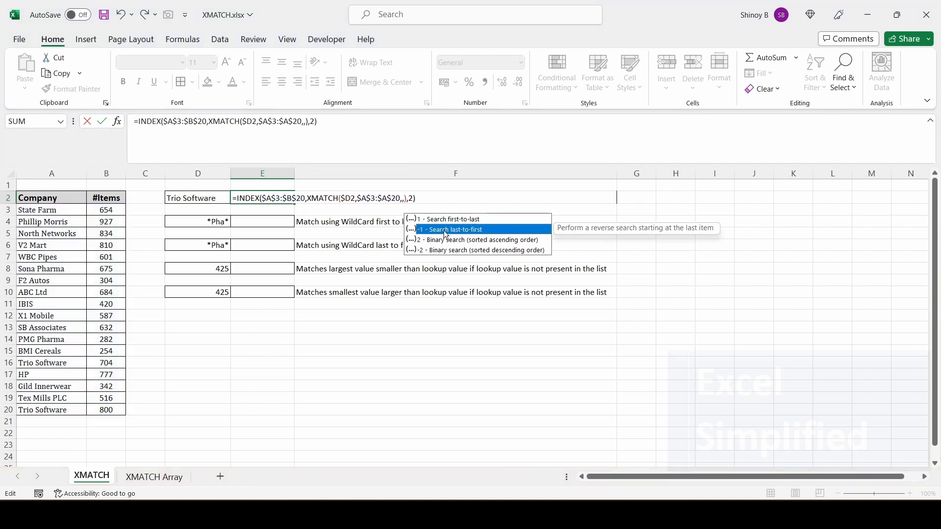
{"action": "double_click", "coordinate": [445, 234]}
{"action": "key", "text": "Return"}
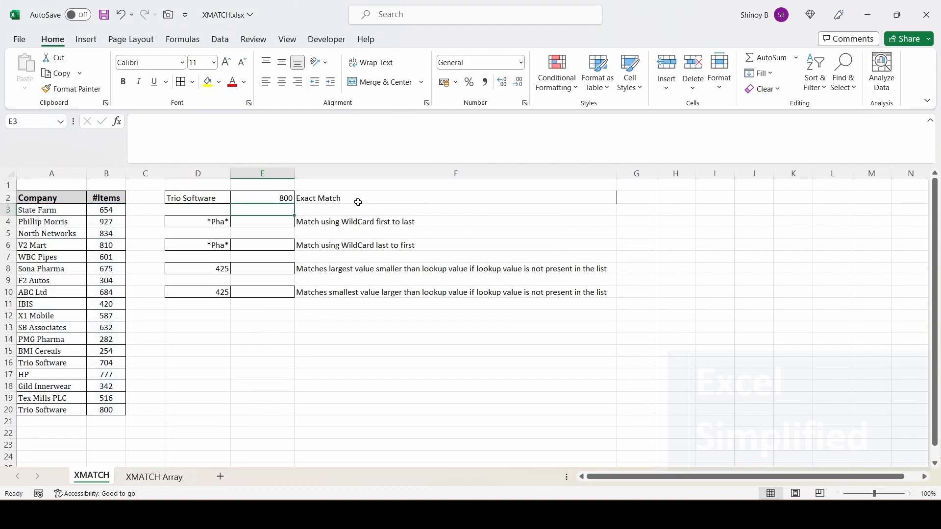
Compare the item count in E2 with the Trio Software records in rows 20 and 16
{"action": "left_click", "coordinate": [274, 197]}
{"action": "left_click", "coordinate": [104, 411]}
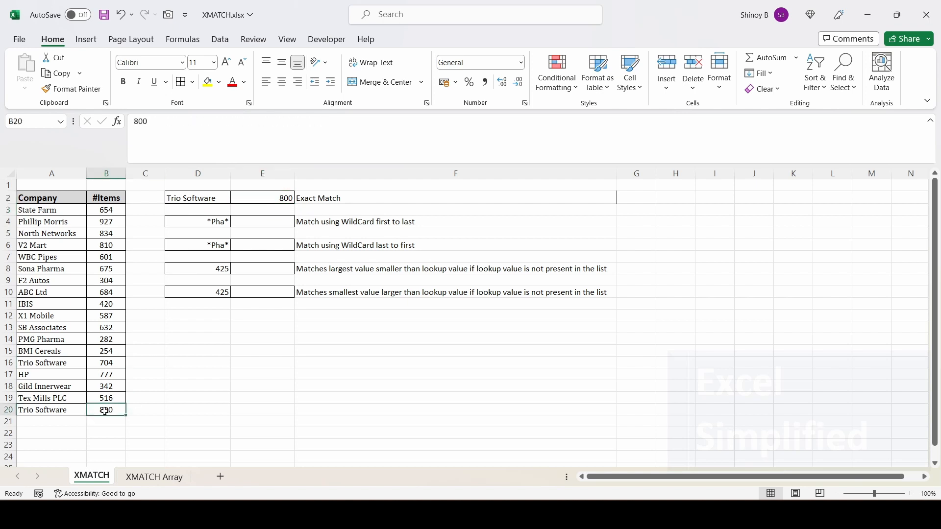
{"action": "mouse_move", "coordinate": [61, 410]}
{"action": "left_mouse_down"}
{"action": "mouse_move", "coordinate": [121, 407]}
{"action": "mouse_move", "coordinate": [58, 409]}
{"action": "left_mouse_up"}
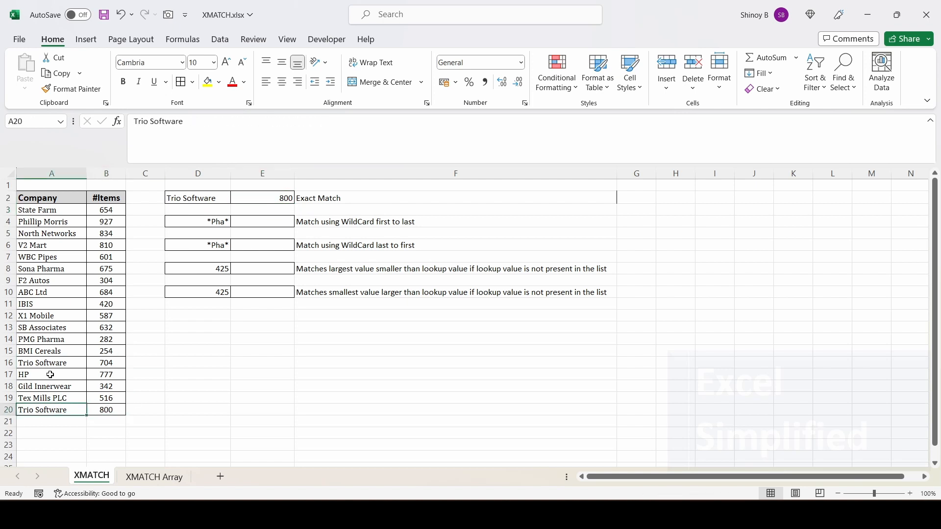
{"action": "left_click_drag", "start_coordinate": [57, 363], "coordinate": [100, 362]}
Copy the INDEX/XMATCH formula from E2 to E4 and set its search mode to 1 (first-to-last)
{"action": "left_click", "coordinate": [265, 219]}
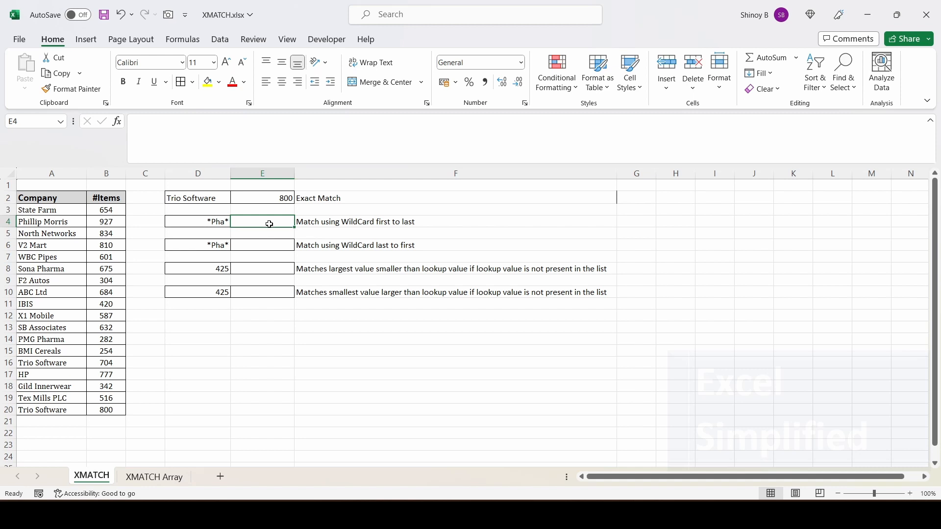
{"action": "left_click", "coordinate": [274, 200]}
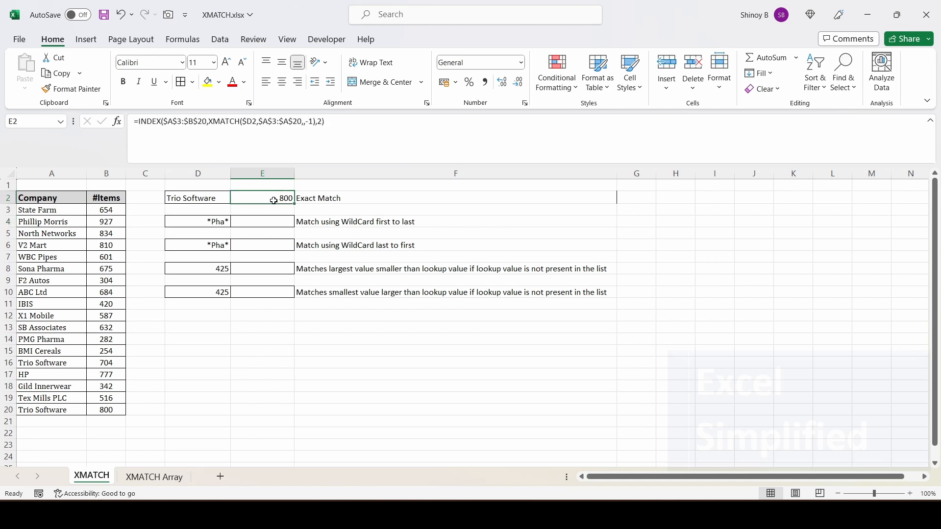
{"action": "key", "text": "ctrl+c"}
{"action": "left_click", "coordinate": [267, 224]}
{"action": "key", "text": "ctrl+v"}
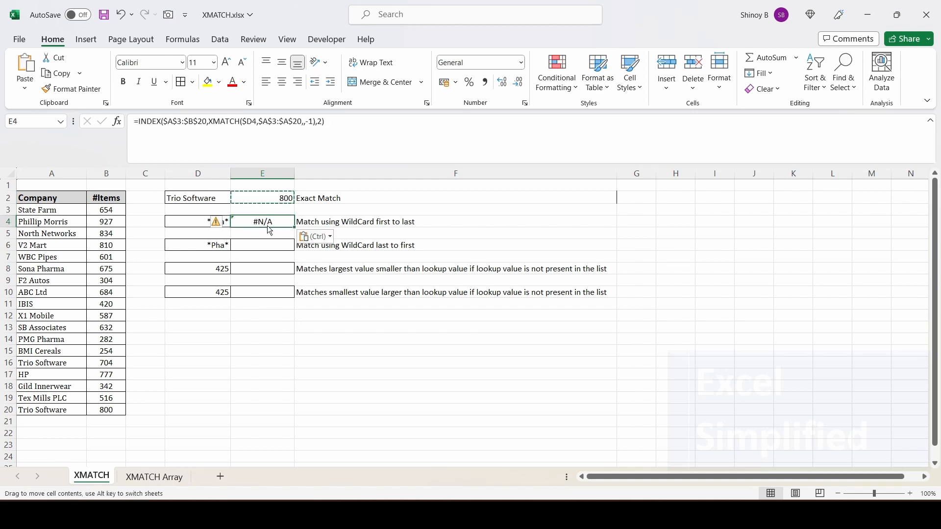
{"action": "double_click", "coordinate": [267, 224]}
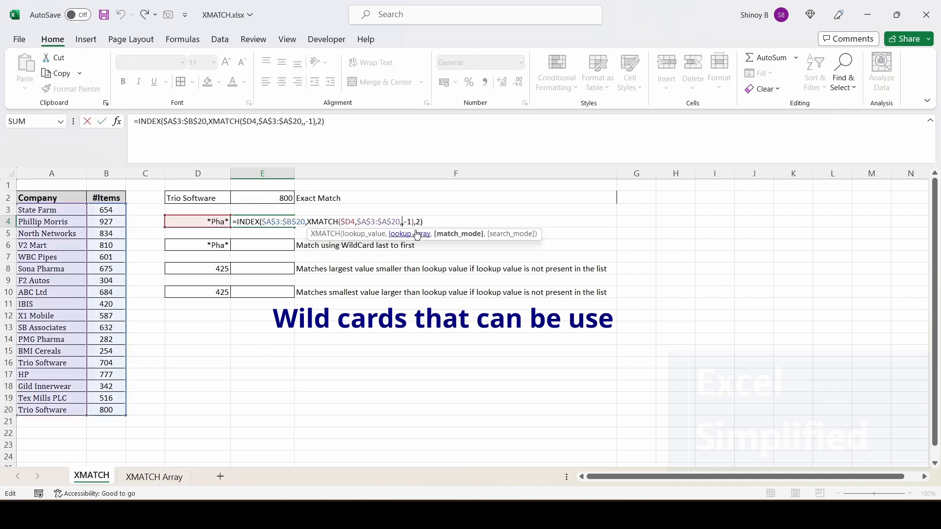
{"action": "left_click", "coordinate": [407, 223]}
{"action": "key", "text": "BackSpace"}
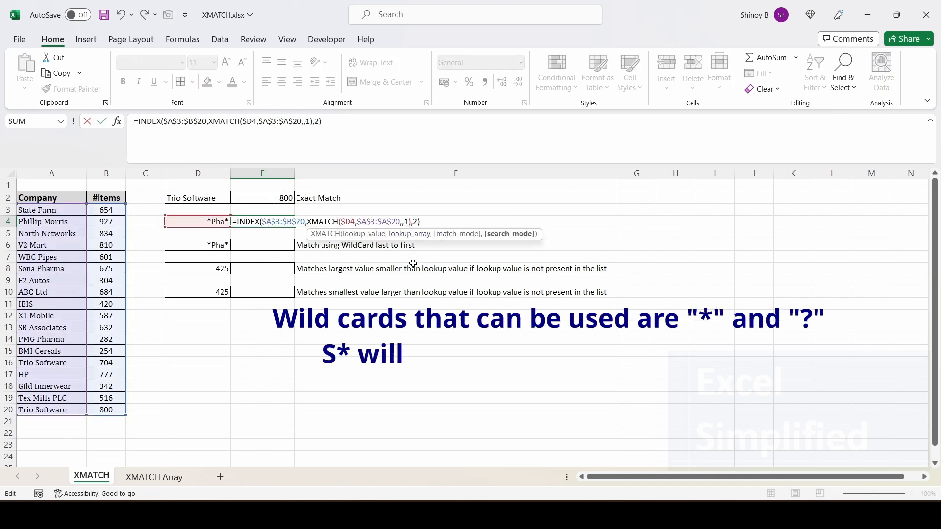
Set the match mode of the XMATCH in E4 to 2 (wildcard character match)
{"action": "left_click", "coordinate": [403, 221]}
{"action": "key", "text": "Left"}
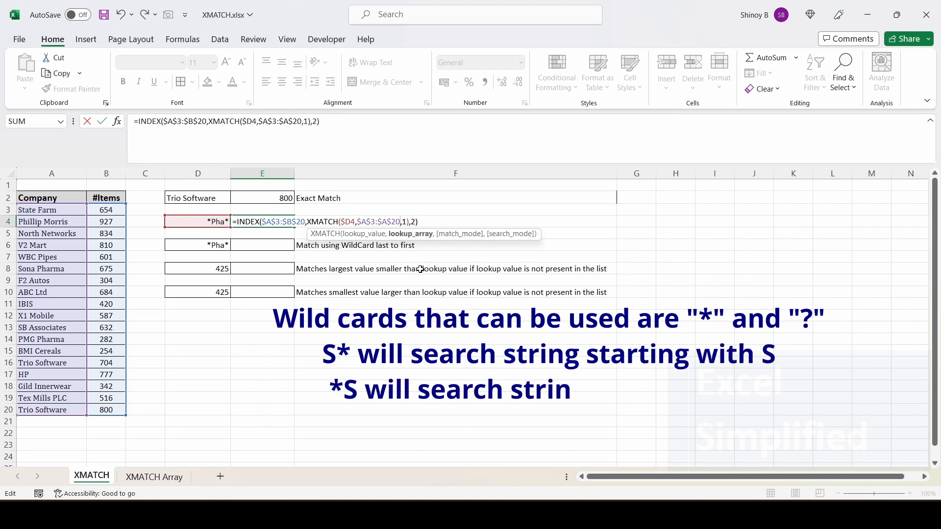
{"action": "key", "text": "Right"}
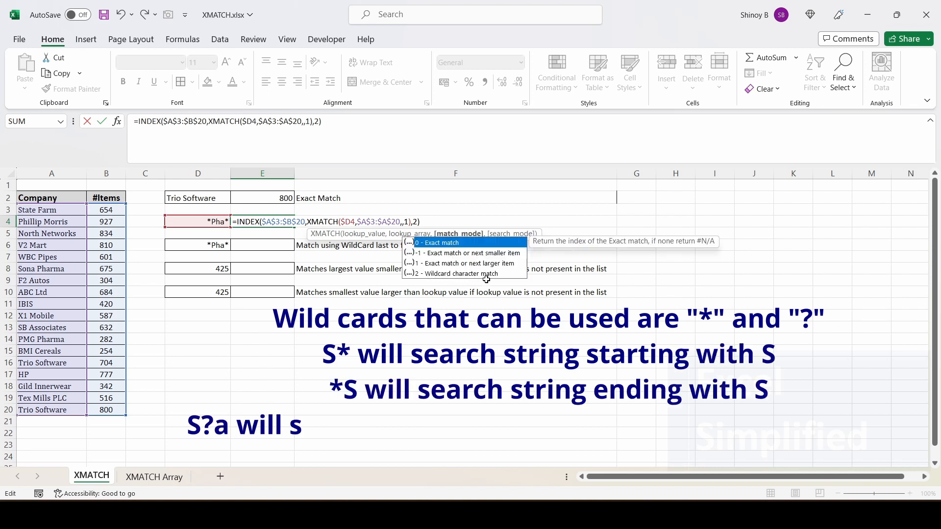
{"action": "left_click", "coordinate": [442, 275]}
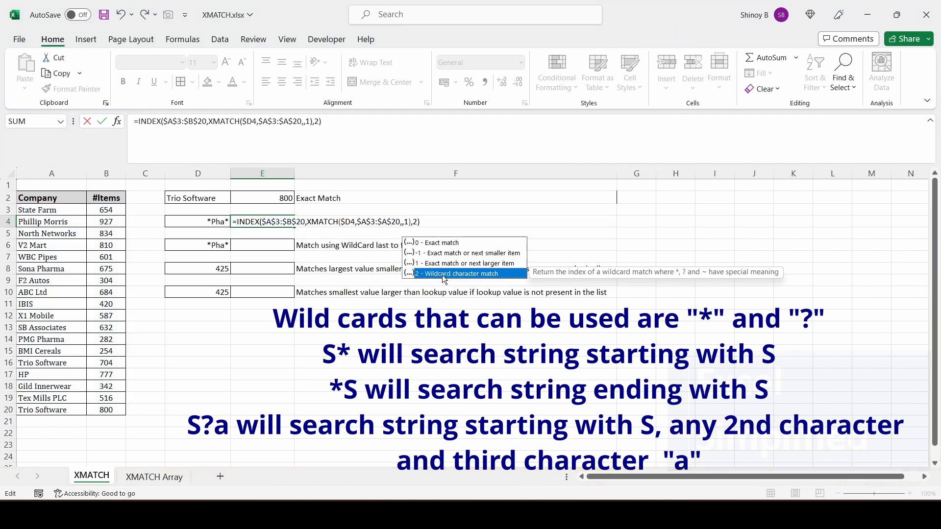
{"action": "double_click", "coordinate": [442, 275]}
{"action": "key", "text": "Return"}
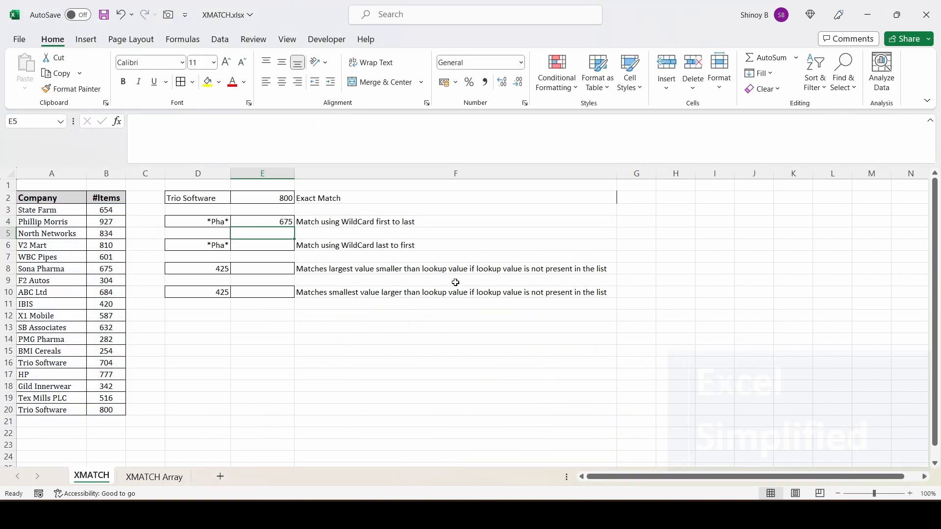
Trace the first-to-last search for *Pha* from A3 to Sona Pharma and check its item count against E4
{"action": "left_click", "coordinate": [263, 219]}
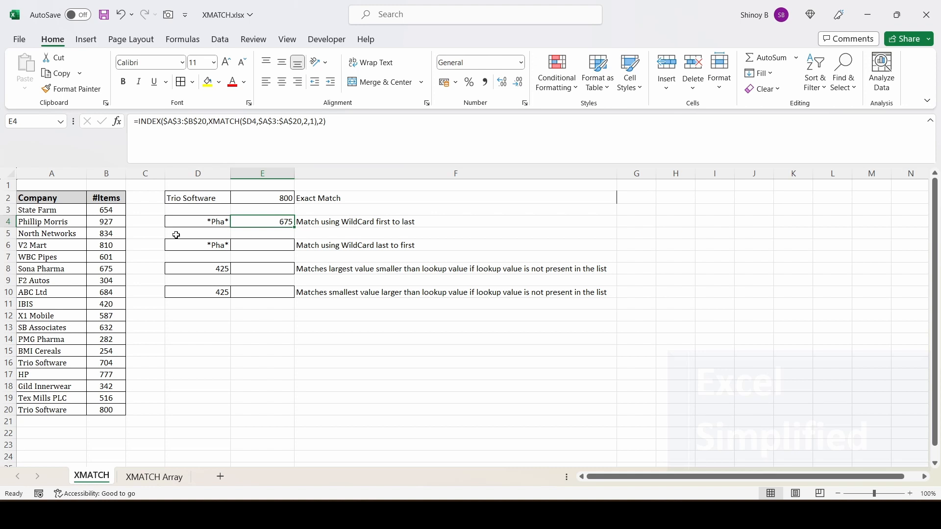
{"action": "left_click", "coordinate": [69, 210]}
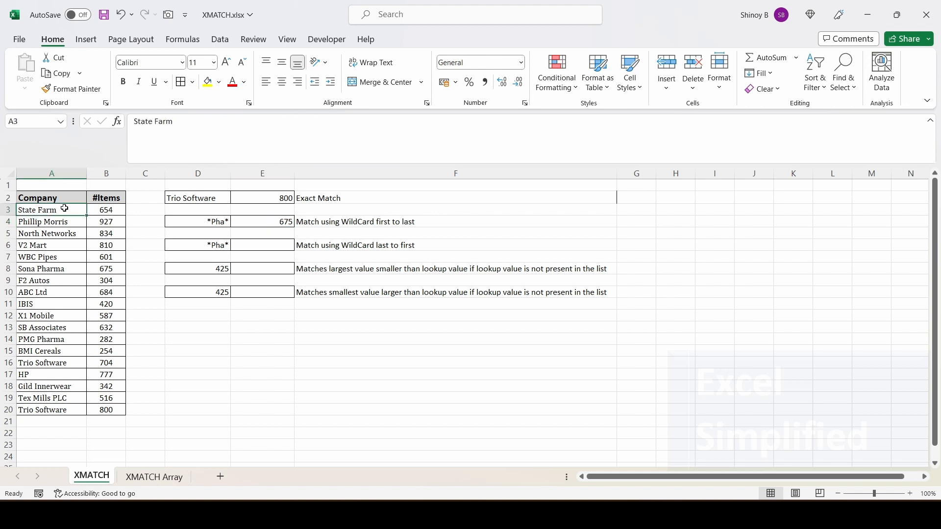
{"action": "left_click", "coordinate": [211, 223]}
{"action": "left_click_drag", "start_coordinate": [51, 211], "coordinate": [52, 275]}
{"action": "left_click", "coordinate": [39, 269]}
{"action": "left_click", "coordinate": [113, 269]}
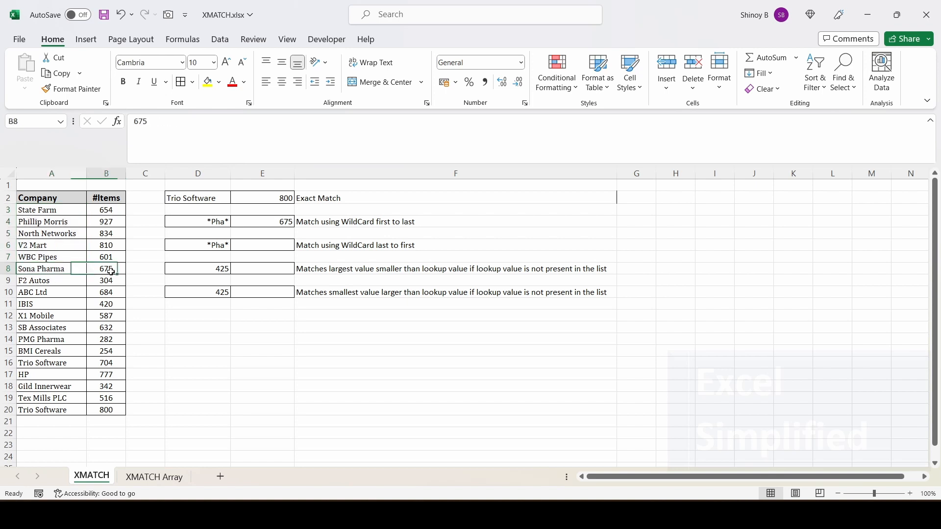
Copy the wildcard lookup formula from E4 to E6
{"action": "left_click", "coordinate": [283, 221]}
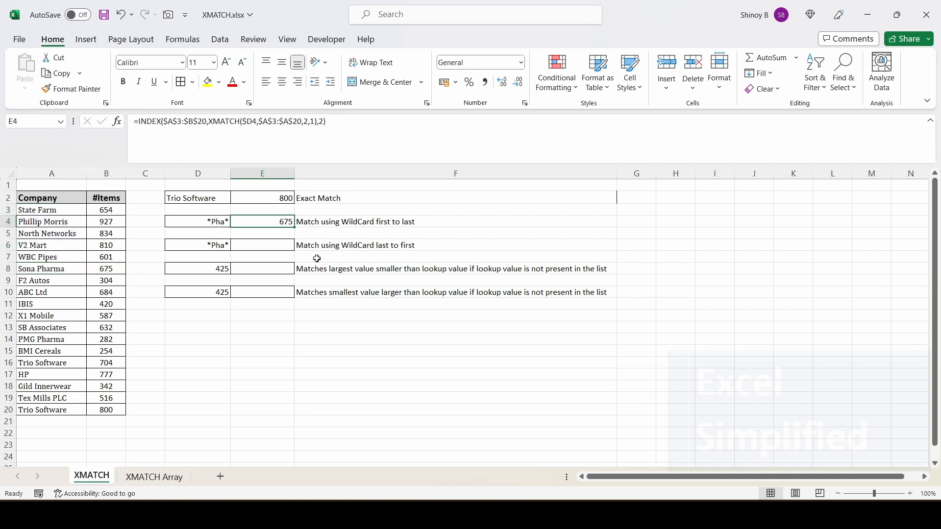
{"action": "key", "text": "ctrl+c"}
{"action": "left_click", "coordinate": [280, 245]}
{"action": "key", "text": "ctrl+v"}
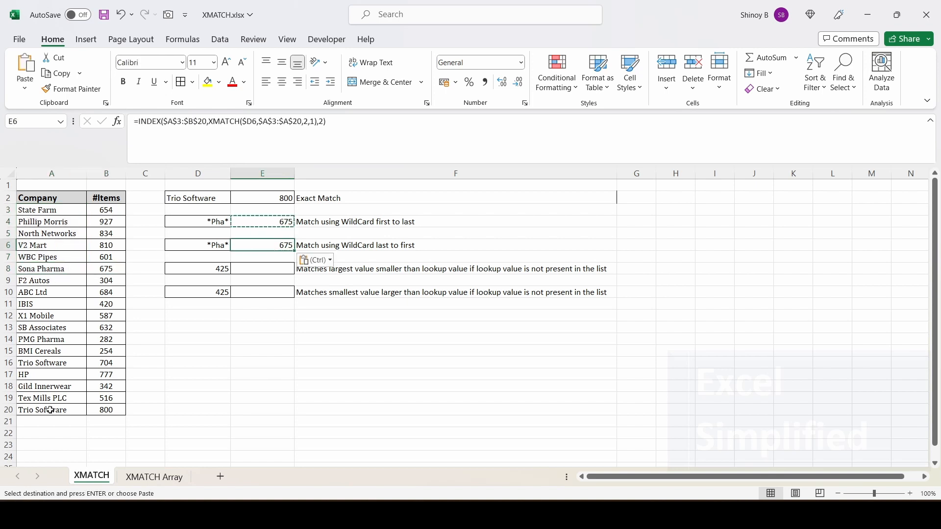
Set the search mode of the XMATCH in E6 to -1 (last-to-first), keeping the wildcard match mode
{"action": "left_click_drag", "start_coordinate": [51, 409], "coordinate": [46, 328]}
{"action": "left_click", "coordinate": [289, 243]}
{"action": "key", "text": "F2"}
{"action": "left_click", "coordinate": [407, 243]}
{"action": "key", "text": "Delete"}
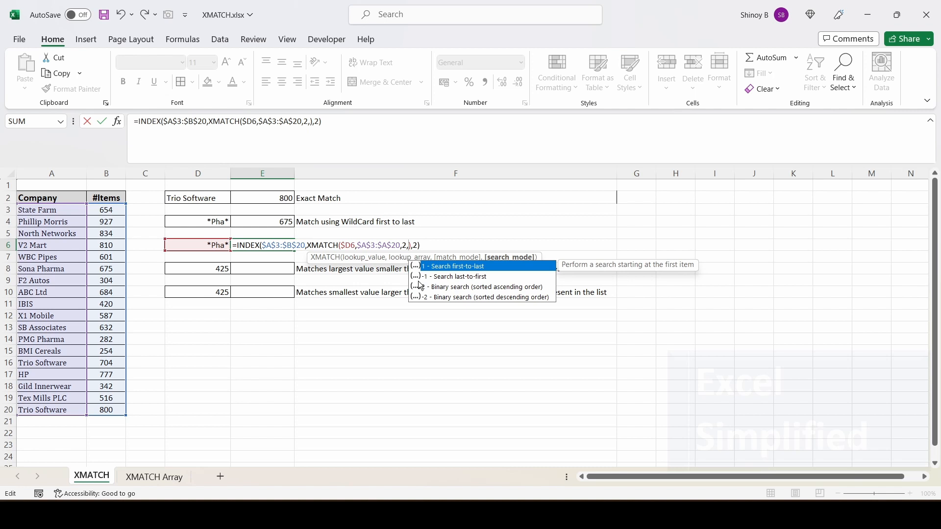
{"action": "double_click", "coordinate": [451, 277]}
{"action": "key", "text": "Return"}
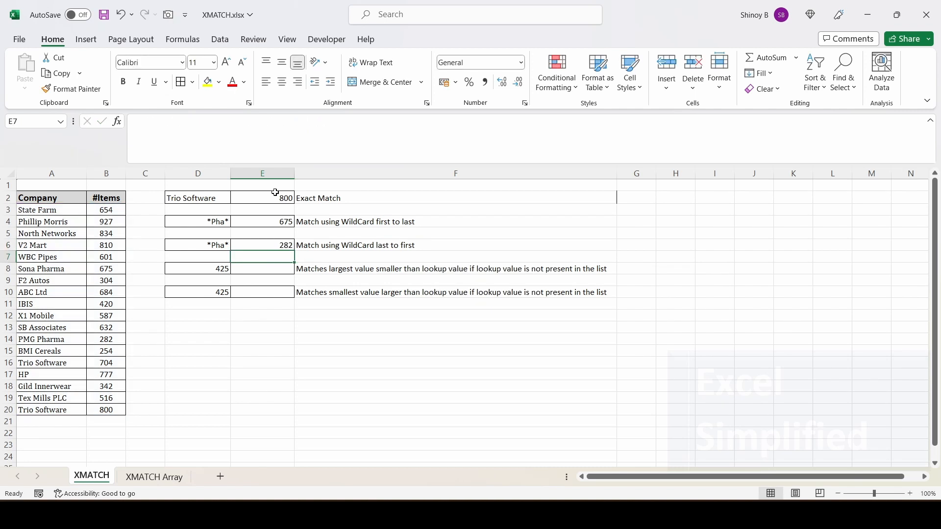
Trace the last-to-first search for *Pha* from A20 up to PMG Pharma and check its item count against E6
{"action": "left_click", "coordinate": [275, 248]}
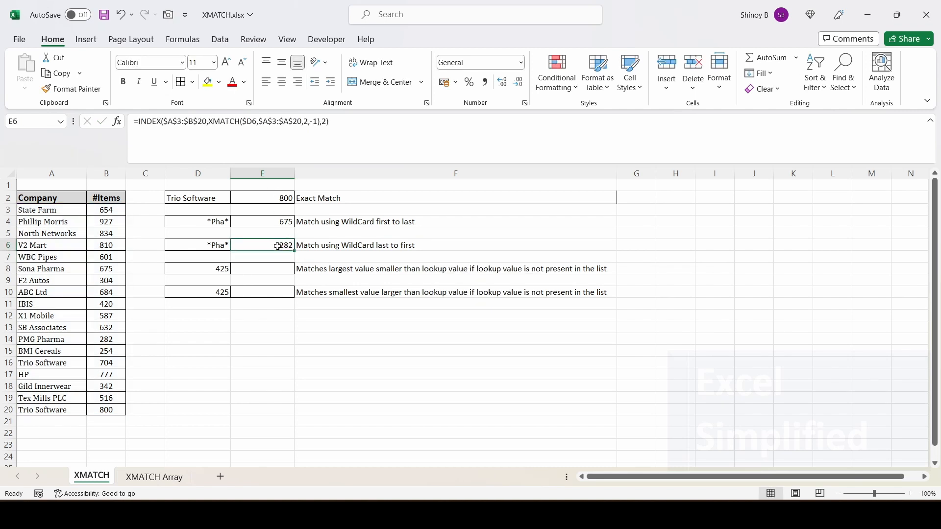
{"action": "left_click", "coordinate": [217, 246]}
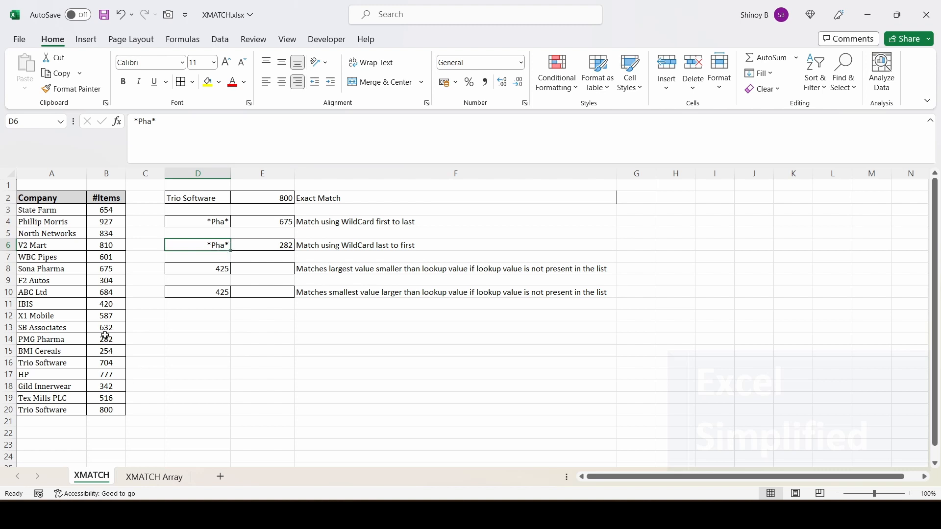
{"action": "left_click", "coordinate": [56, 340]}
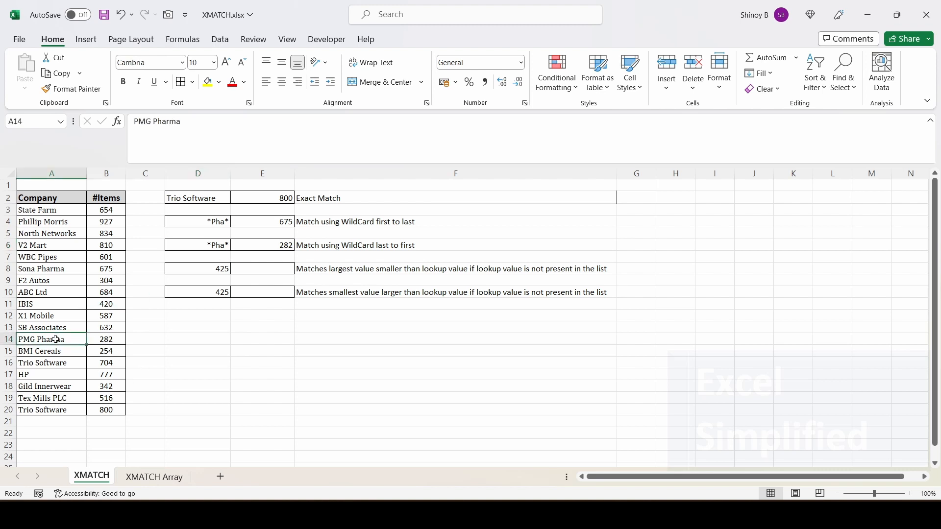
{"action": "left_click", "coordinate": [47, 411]}
{"action": "left_click_drag", "start_coordinate": [47, 411], "coordinate": [38, 340]}
{"action": "left_click", "coordinate": [37, 340]}
{"action": "left_click", "coordinate": [108, 341]}
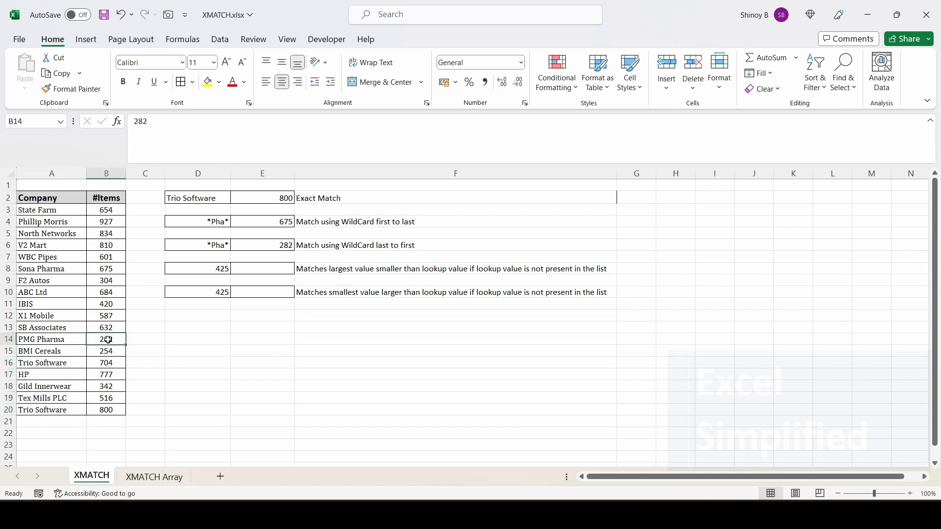
{"action": "left_click", "coordinate": [274, 246]}
Check the lookup value in D8 against the #Items values in B3:B20
{"action": "left_click", "coordinate": [258, 268]}
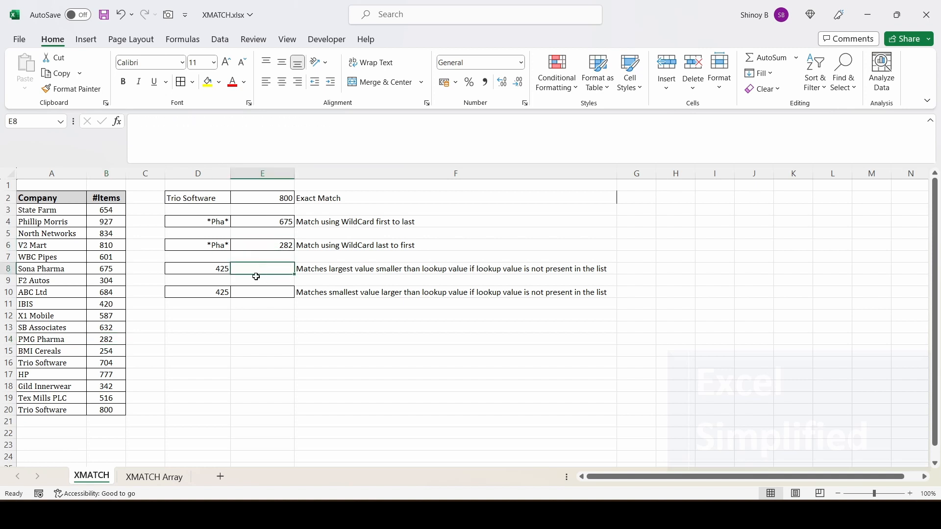
{"action": "left_click", "coordinate": [219, 270]}
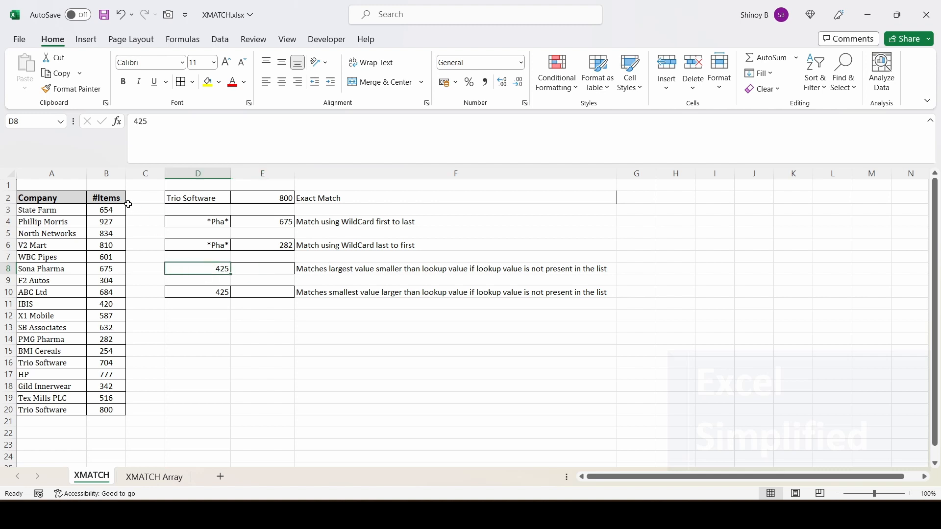
{"action": "left_click_drag", "start_coordinate": [111, 208], "coordinate": [105, 410]}
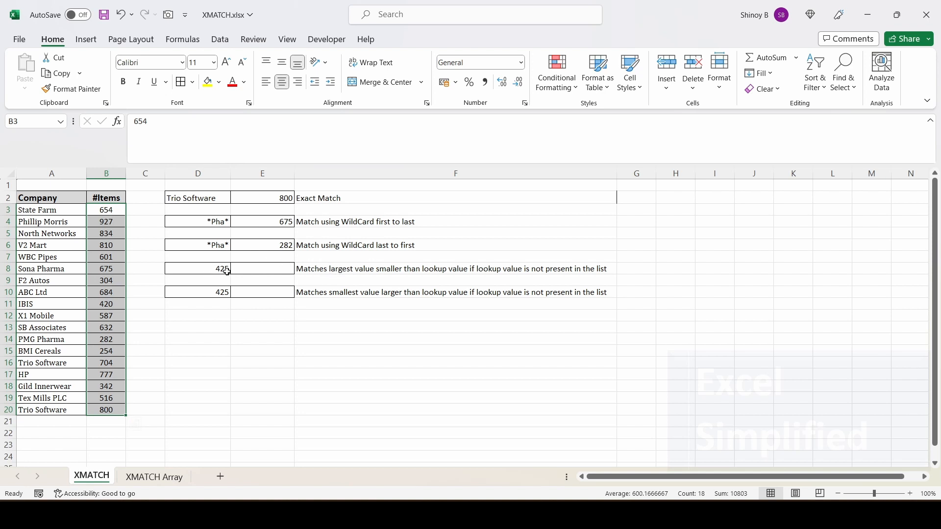
{"action": "left_click", "coordinate": [217, 267]}
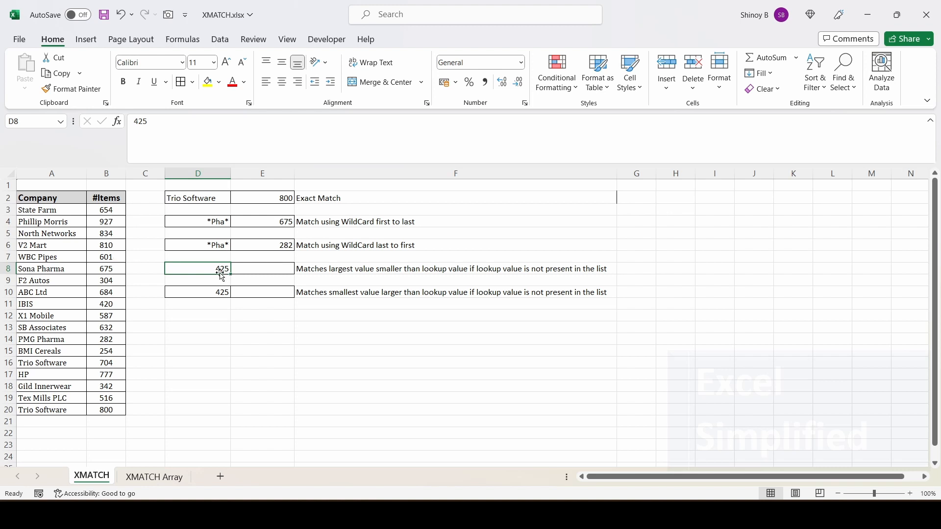
Copy the last-to-first wildcard lookup formula from E6 to E8
{"action": "left_click", "coordinate": [270, 264]}
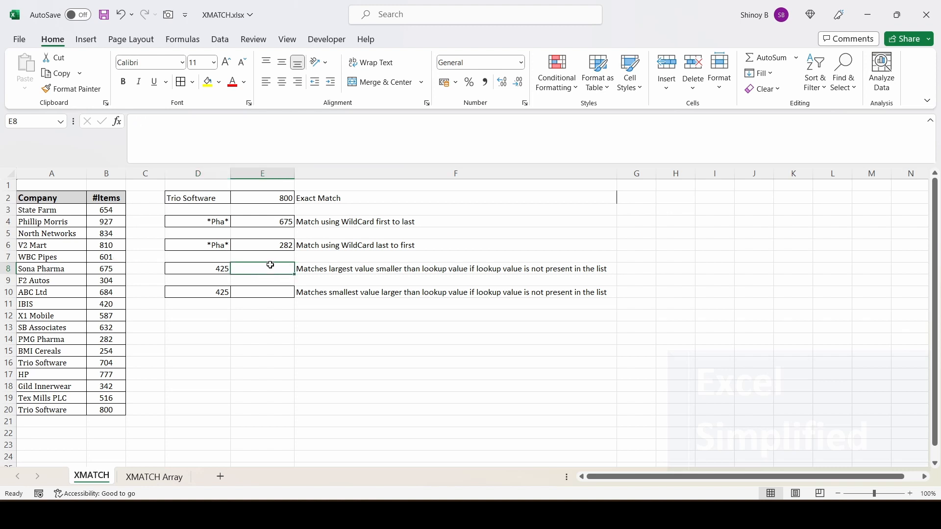
{"action": "left_click", "coordinate": [284, 244]}
{"action": "key", "text": "ctrl+c"}
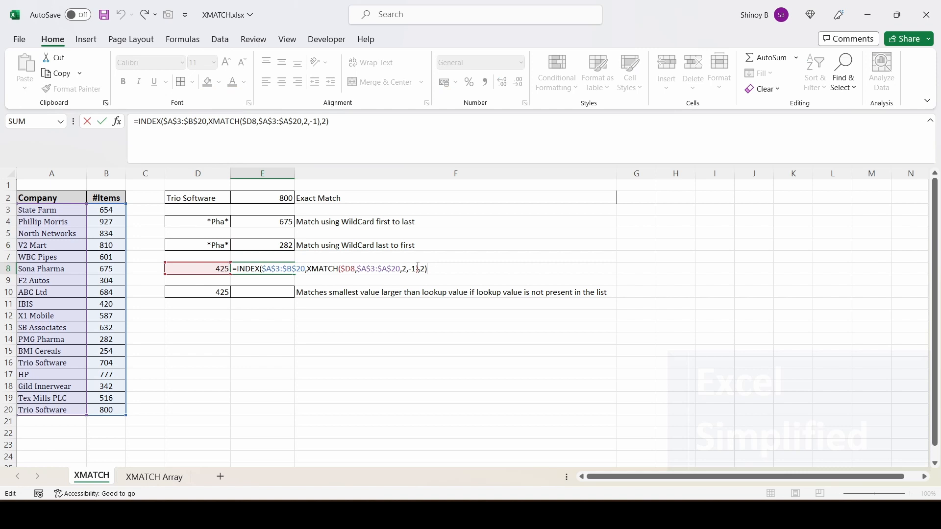
Set the XMATCH in E8 to match mode -1 (exact match or next smaller item) and search mode 1
{"action": "left_click", "coordinate": [402, 269]}
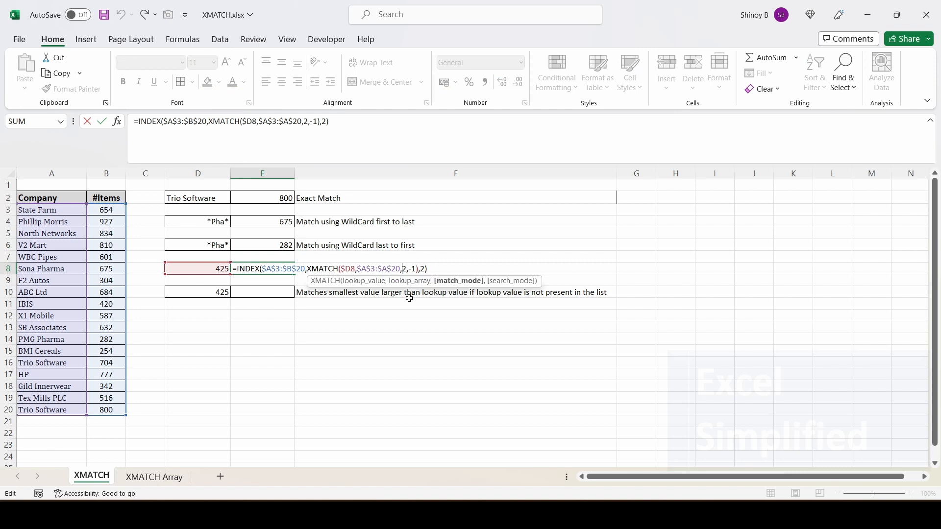
{"action": "key", "text": "Delete"}
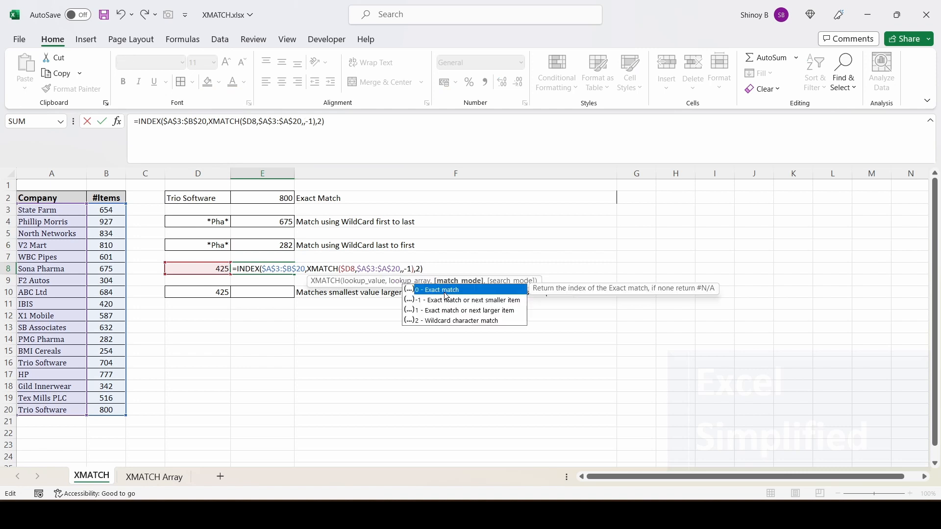
{"action": "left_click", "coordinate": [470, 301]}
{"action": "double_click", "coordinate": [469, 300]}
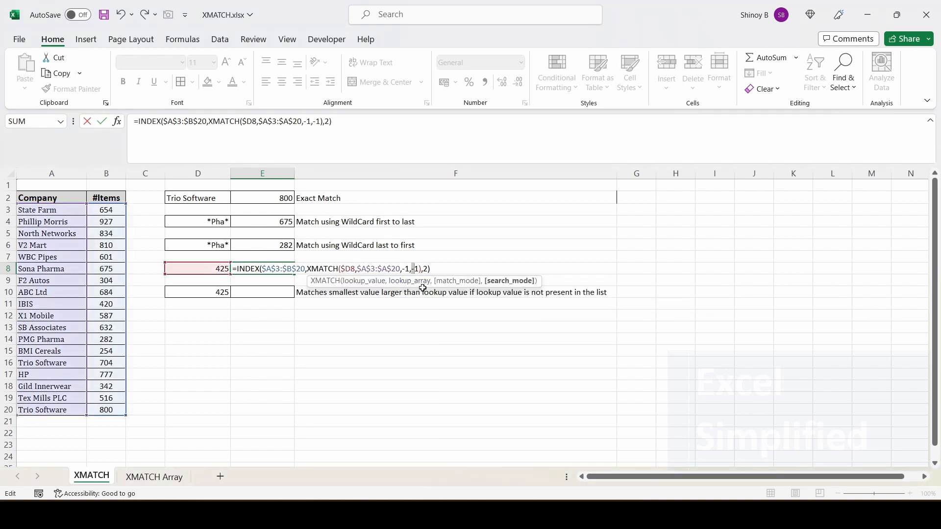
{"action": "key", "text": "BackSpace"}
Change the XMATCH lookup array in E8 to $B$3:$B$20 and set the INDEX column number to 1
{"action": "left_click", "coordinate": [359, 269]}
{"action": "left_click_drag", "start_coordinate": [360, 268], "coordinate": [401, 271]}
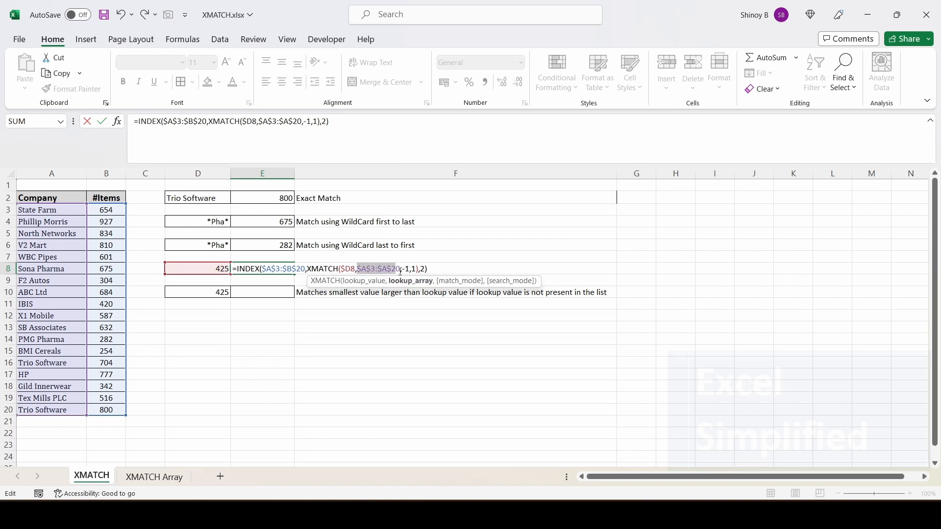
{"action": "left_click", "coordinate": [102, 210]}
{"action": "left_click_drag", "start_coordinate": [101, 210], "coordinate": [108, 409]}
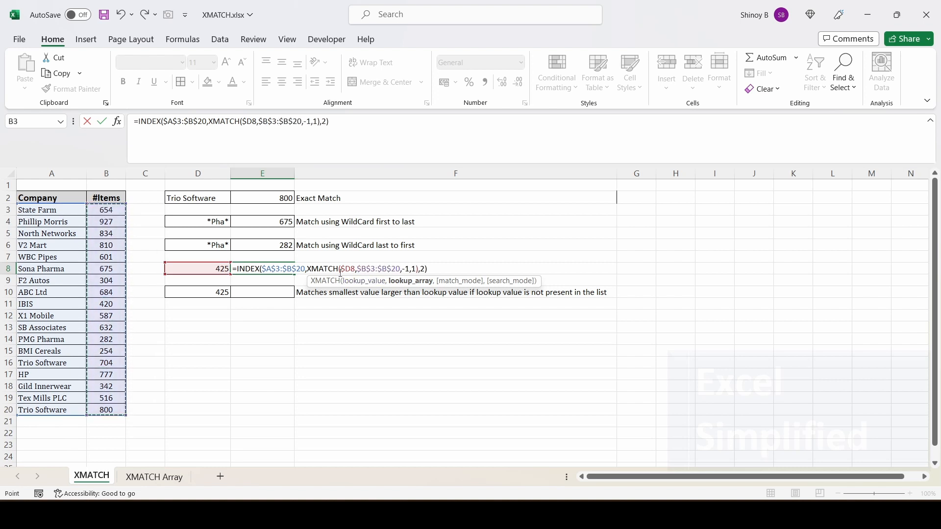
{"action": "left_click", "coordinate": [424, 268]}
{"action": "key", "text": "BackSpace"}
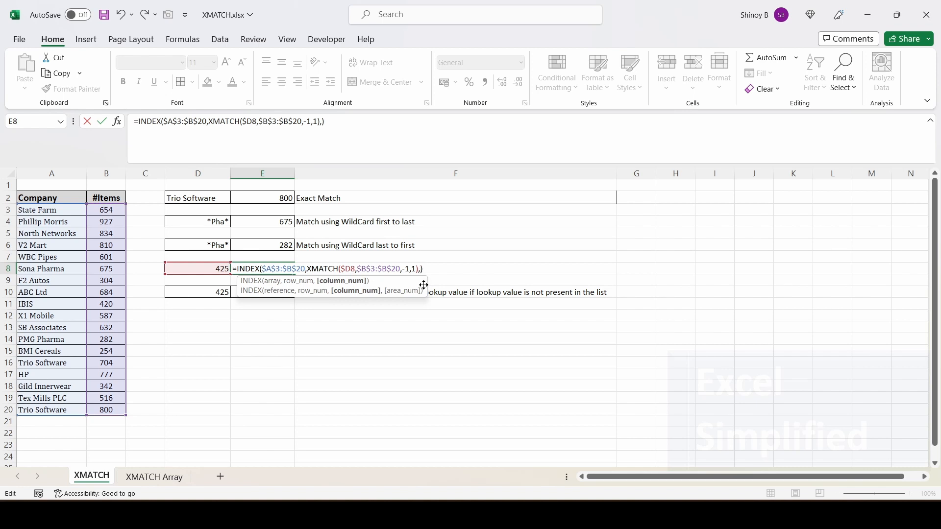
{"action": "type", "text": "1"}
{"action": "key", "text": "Return"}
Check the company returned in E8 against its row in the table, the #Items list and the lookup value in D8
{"action": "left_click", "coordinate": [254, 271]}
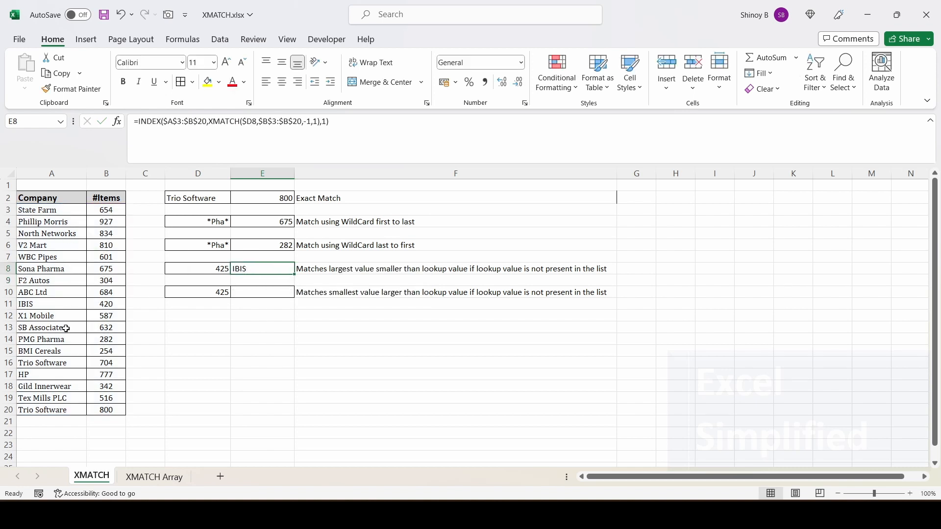
{"action": "left_click", "coordinate": [37, 306]}
{"action": "left_click", "coordinate": [113, 306]}
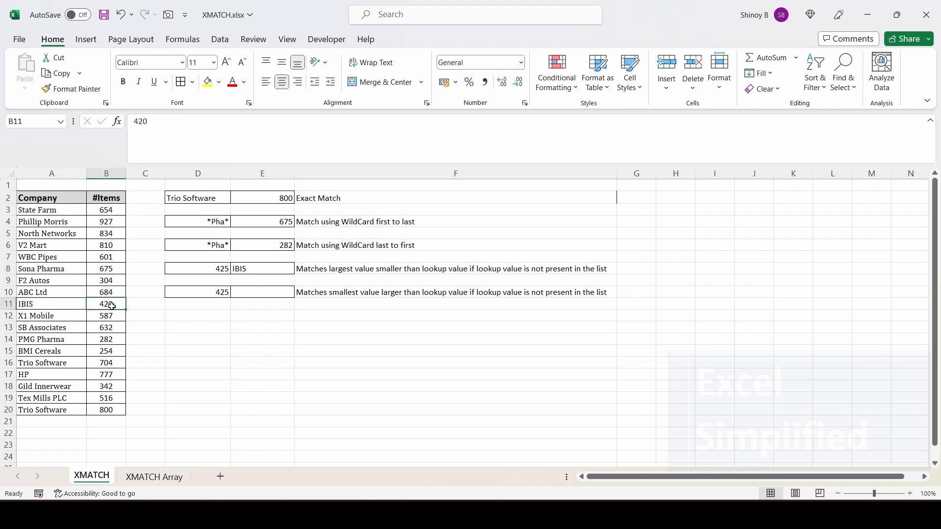
{"action": "left_click", "coordinate": [216, 271]}
{"action": "left_click_drag", "start_coordinate": [117, 210], "coordinate": [104, 411]}
{"action": "left_click", "coordinate": [217, 267]}
{"action": "left_click", "coordinate": [255, 269]}
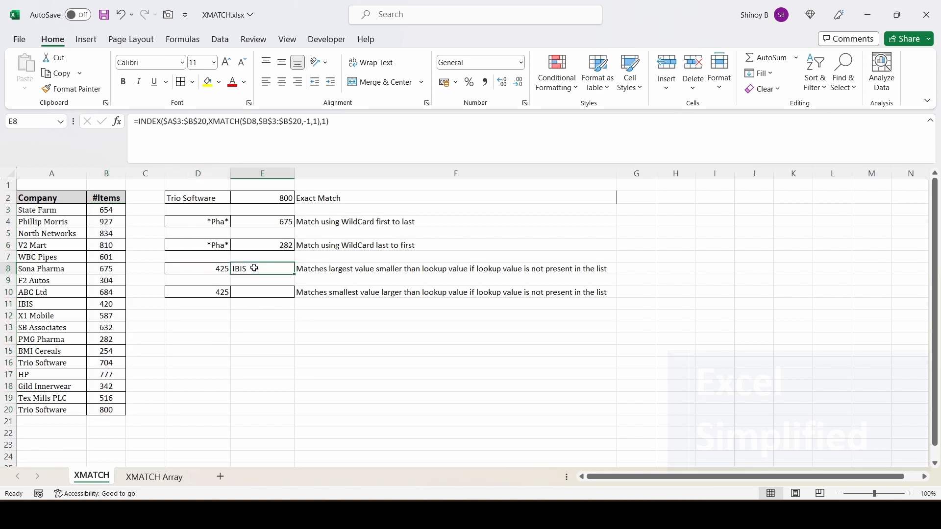
Review the match mode argument of the formula in E8 and compare the lookup value in D8 with B11
{"action": "key", "text": "F2"}
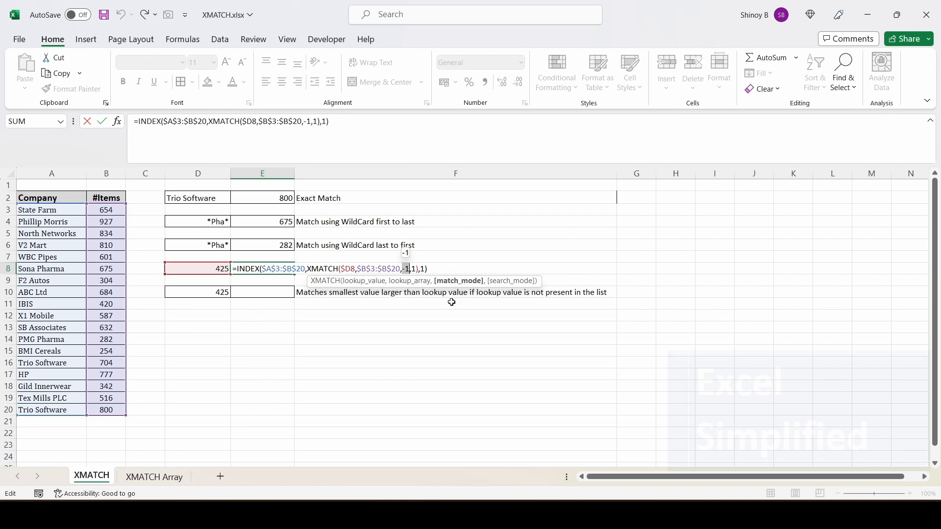
{"action": "key", "text": "Escape"}
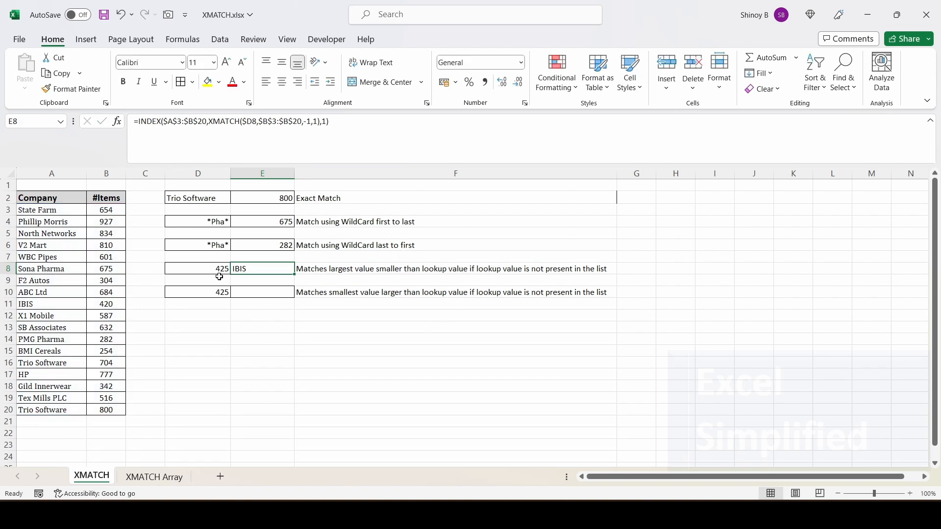
{"action": "left_click", "coordinate": [214, 270]}
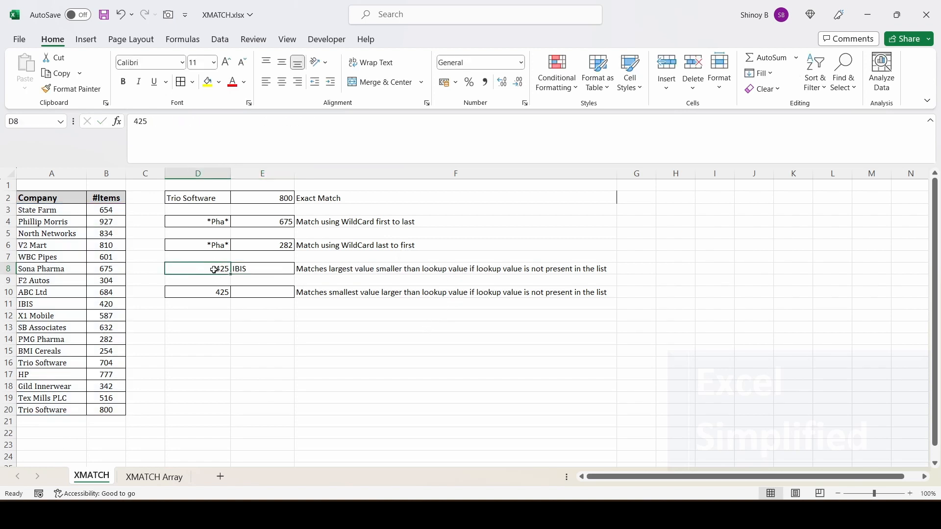
{"action": "left_click", "coordinate": [112, 305]}
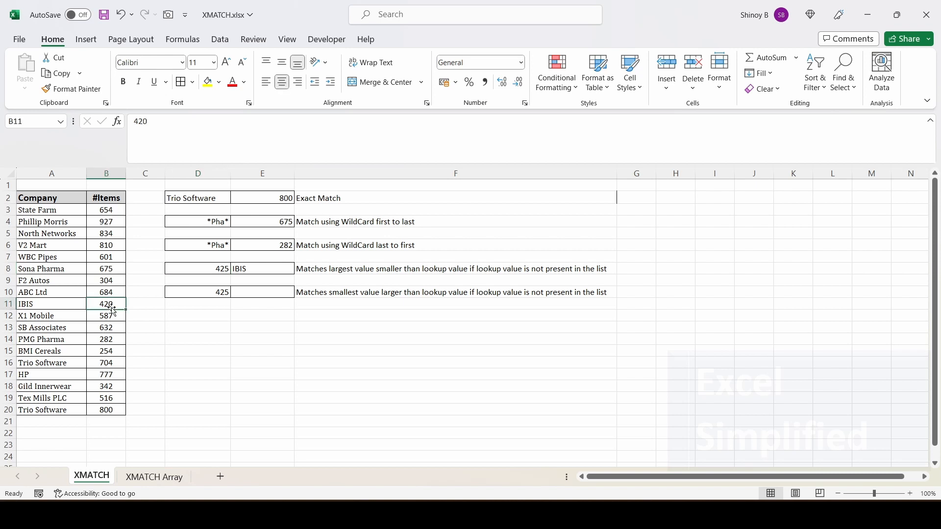
{"action": "left_click", "coordinate": [219, 271]}
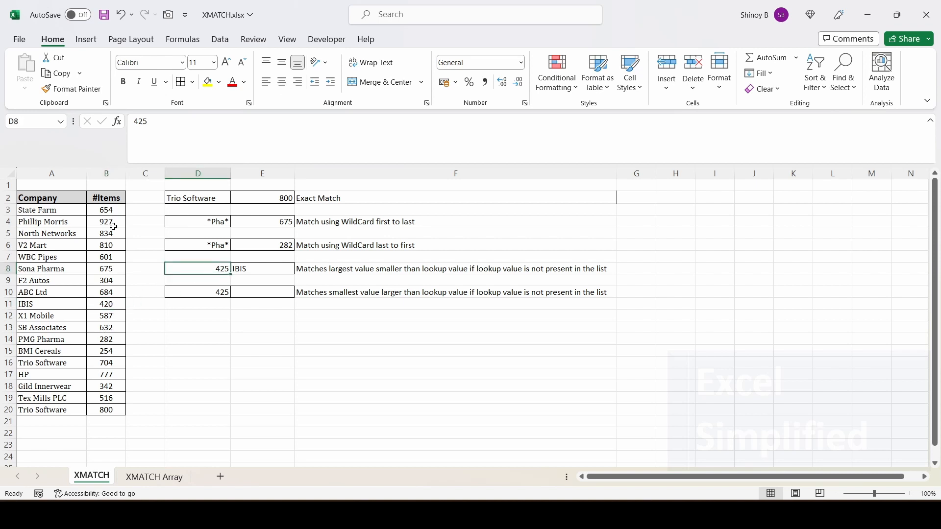
Copy the next-smaller lookup formula from E8 to E10
{"action": "left_click", "coordinate": [258, 269]}
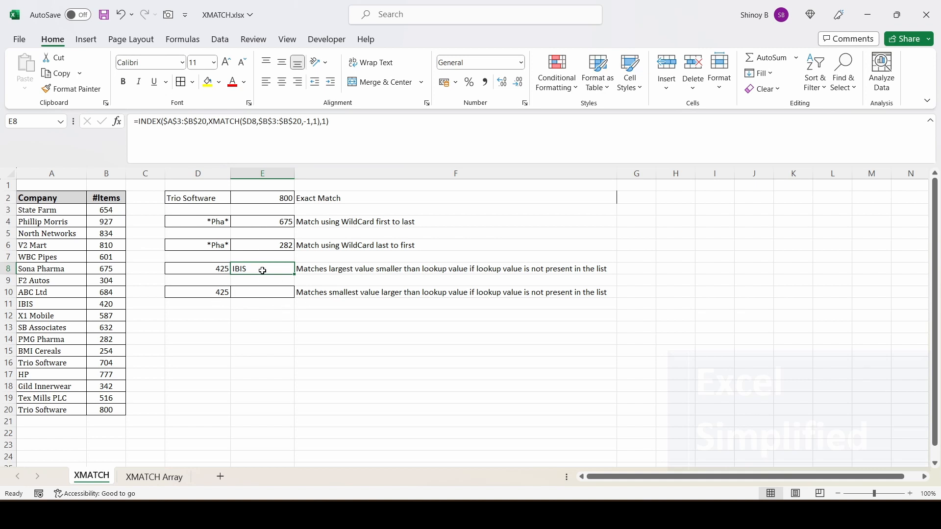
{"action": "key", "text": "ctrl+c"}
{"action": "left_click", "coordinate": [260, 289]}
{"action": "key", "text": "ctrl+v"}
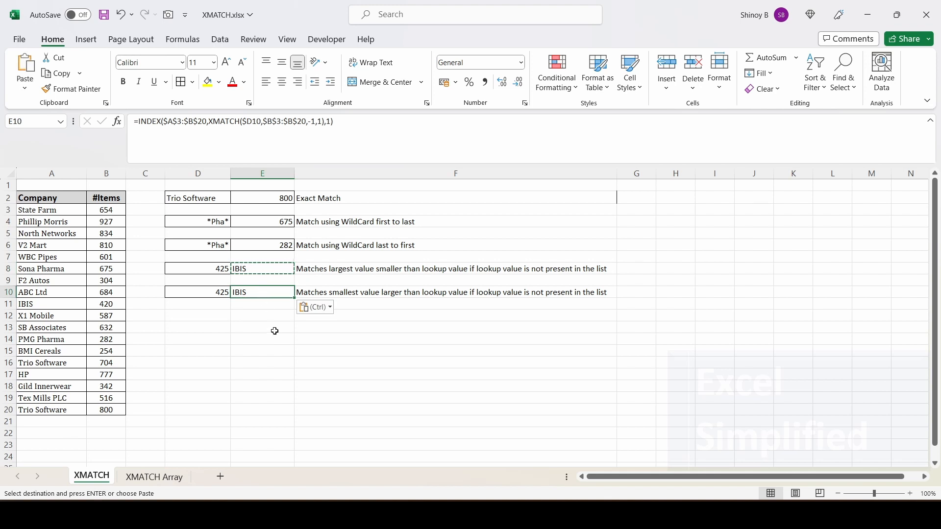
Set the match mode of the XMATCH in E10 to 1 (exact match or next larger item)
{"action": "key", "text": "F2"}
{"action": "left_click", "coordinate": [410, 292]}
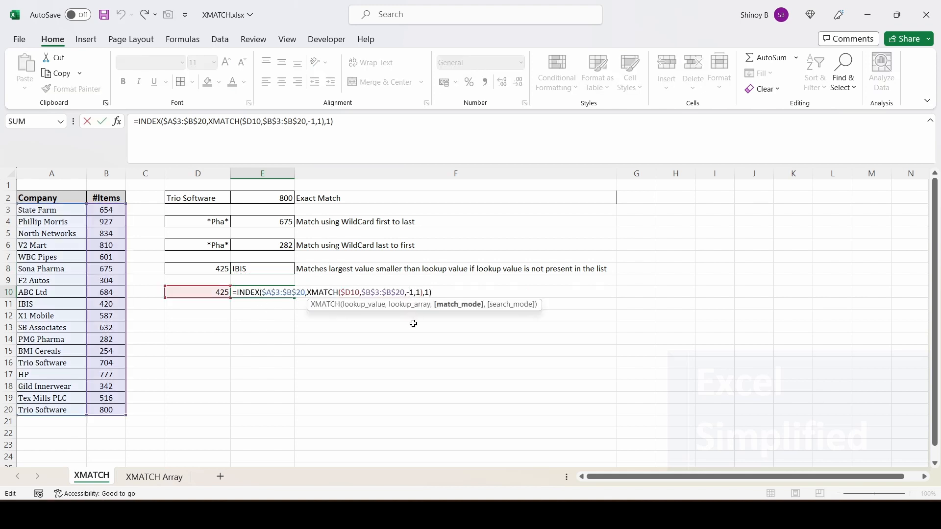
{"action": "key", "text": "BackSpace"}
{"action": "key", "text": "Delete"}
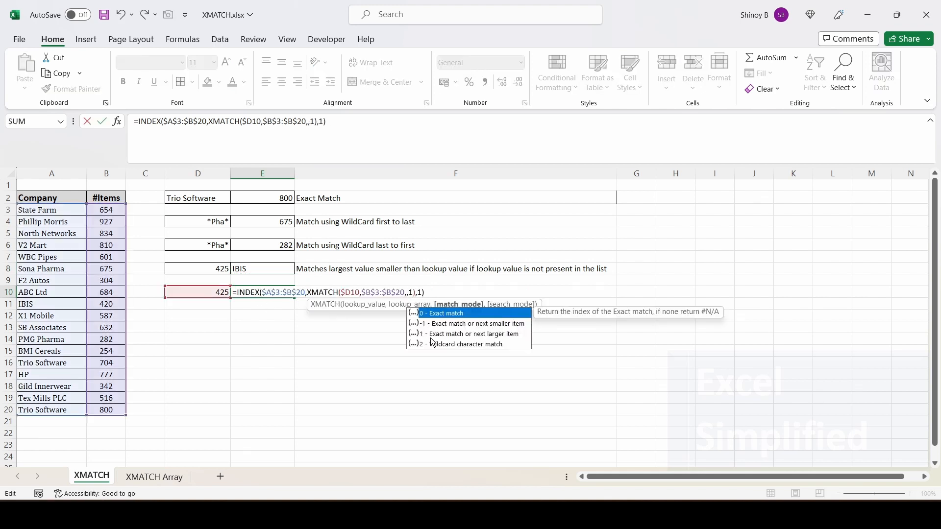
{"action": "left_click", "coordinate": [487, 334]}
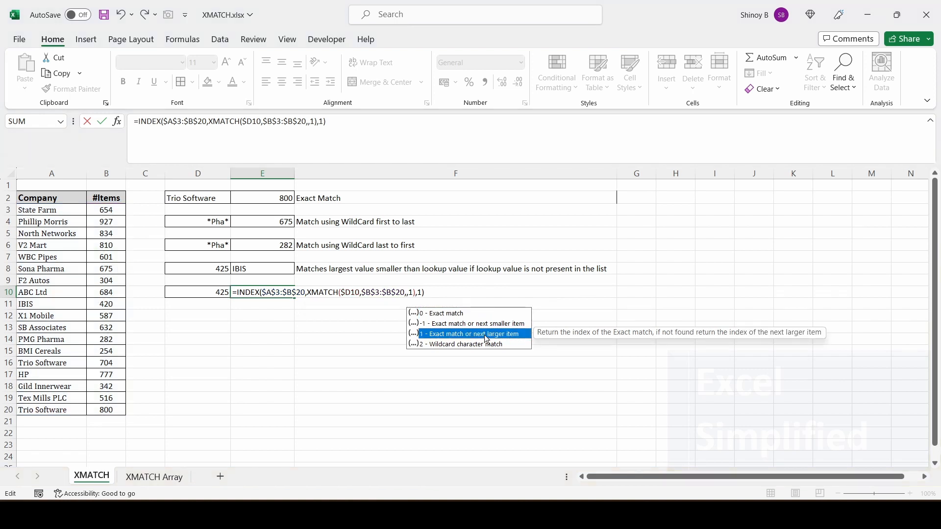
{"action": "key", "text": "Return"}
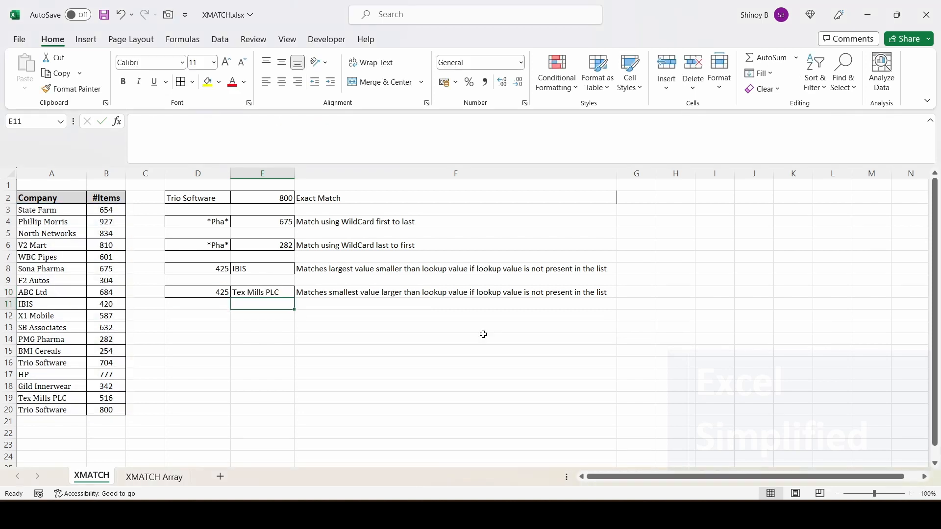
Check the company returned in E10 against its item count in B19, the lookup value in D10 and the #Items list
{"action": "left_click", "coordinate": [259, 294]}
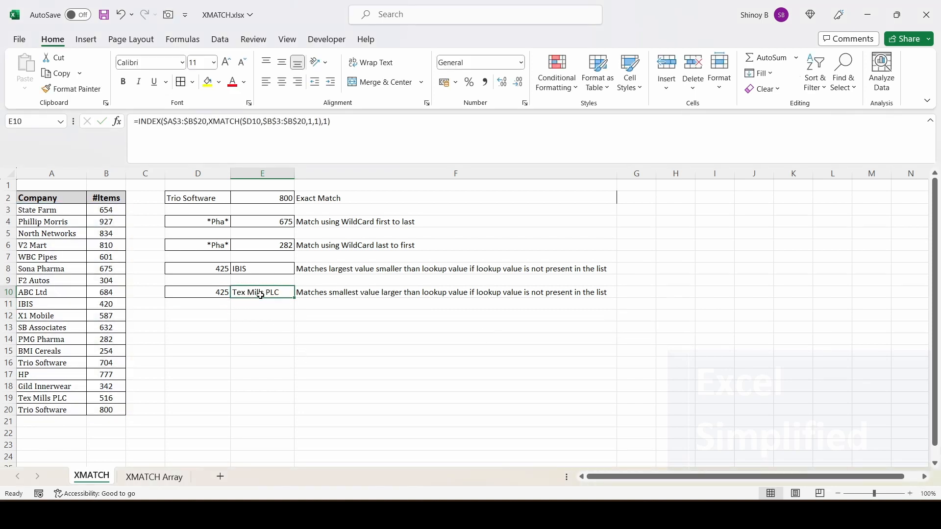
{"action": "left_click", "coordinate": [55, 400]}
{"action": "left_click", "coordinate": [109, 399]}
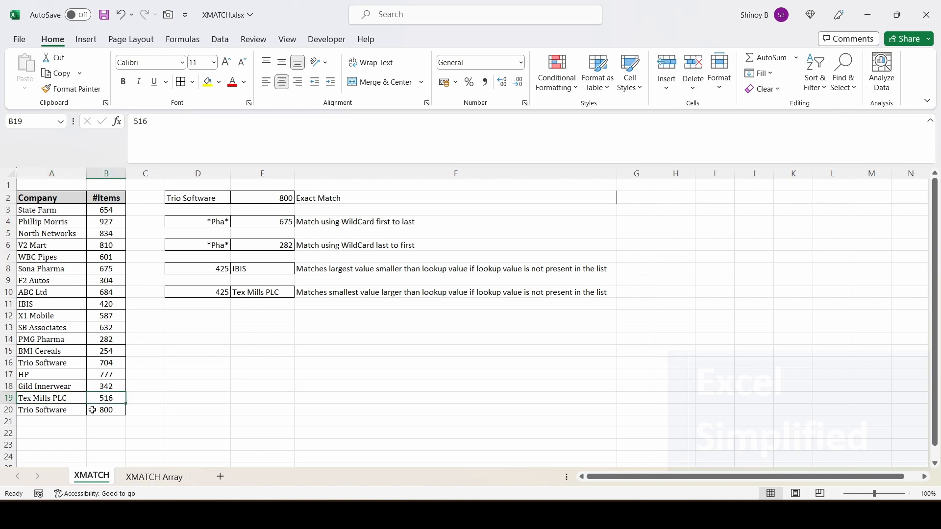
{"action": "left_click", "coordinate": [60, 398]}
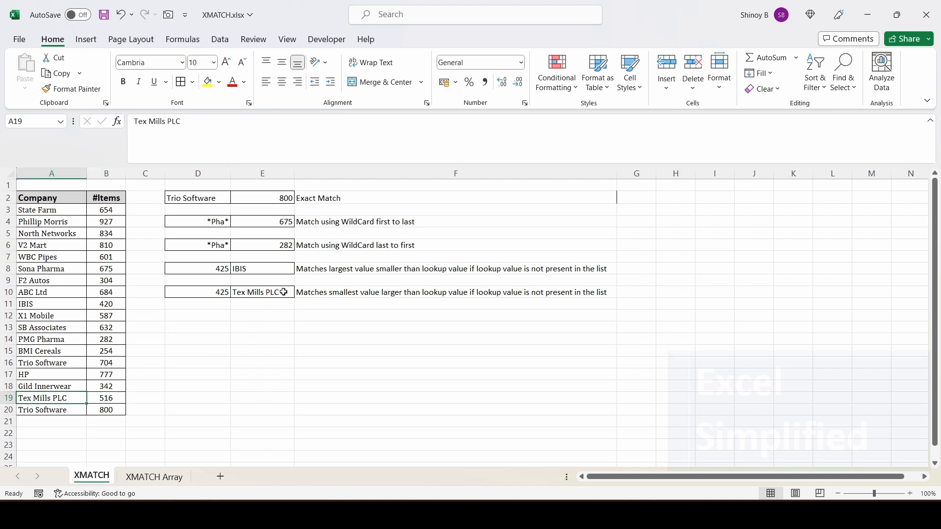
{"action": "left_click", "coordinate": [108, 398]}
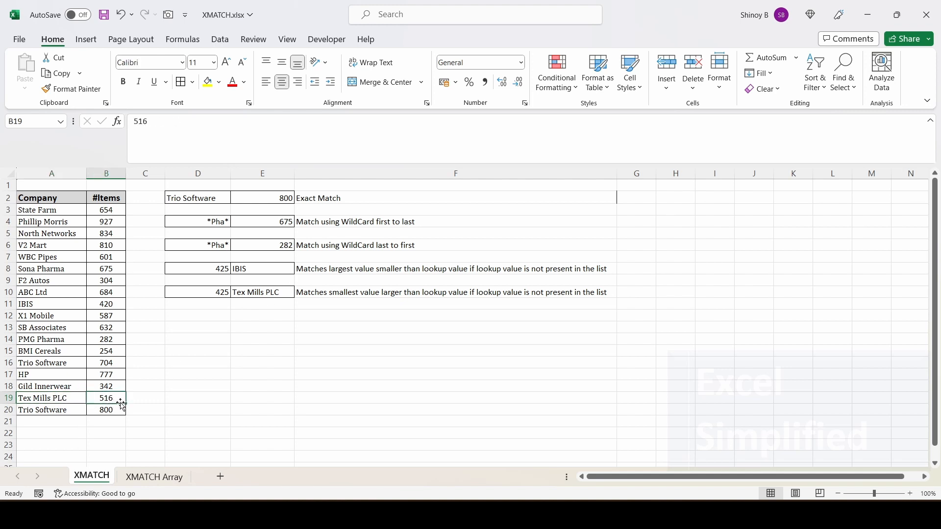
{"action": "left_click", "coordinate": [216, 293]}
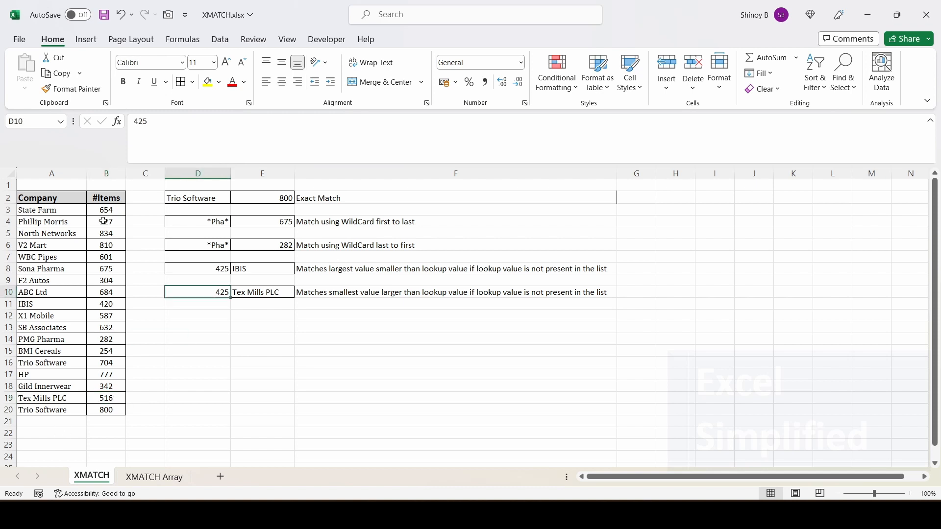
{"action": "left_click_drag", "start_coordinate": [104, 211], "coordinate": [106, 317]}
{"action": "left_click", "coordinate": [107, 399]}
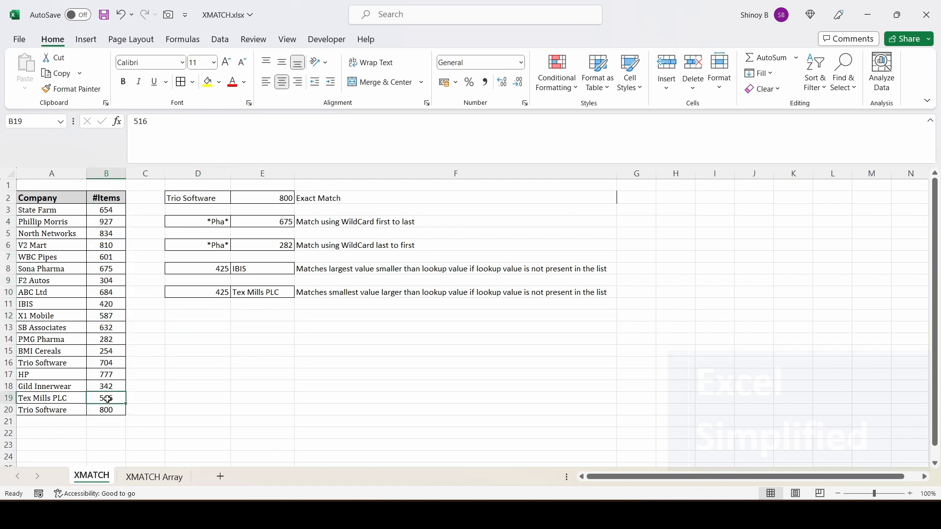
Set the INDEX column number in E8 to 2 to return the item count instead of the company
{"action": "left_click", "coordinate": [245, 293]}
{"action": "key", "text": "F2"}
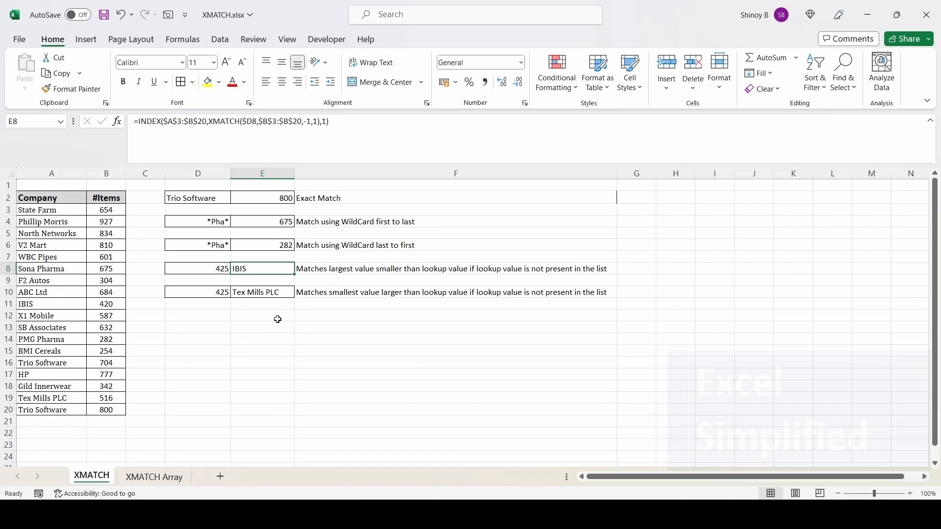
{"action": "key", "text": "F2"}
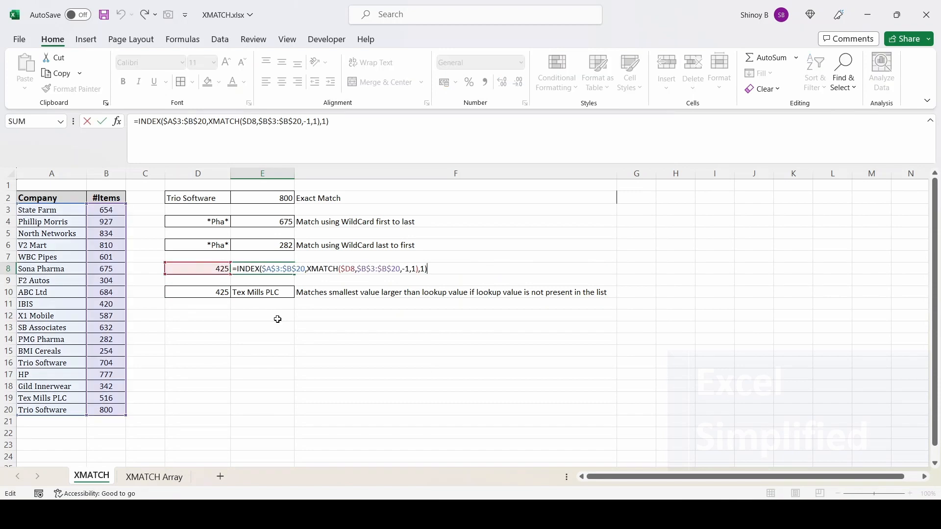
{"action": "left_click", "coordinate": [422, 269]}
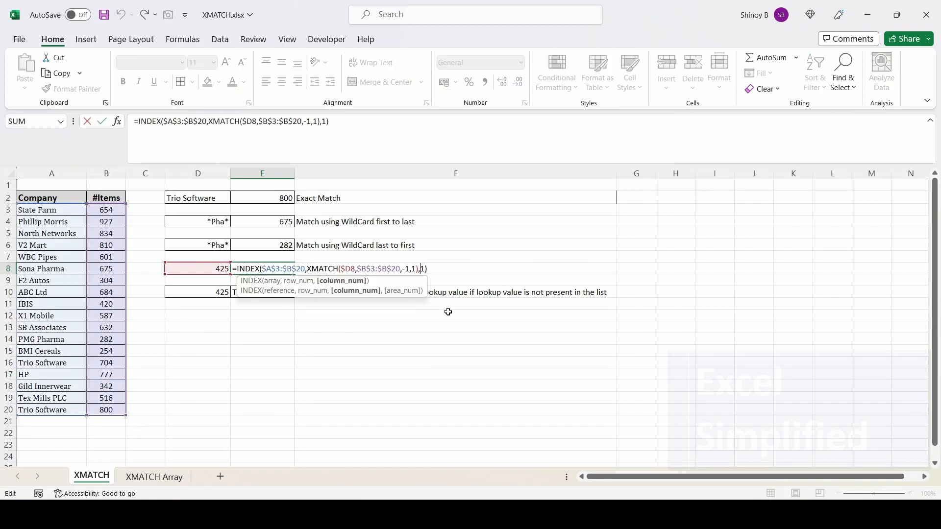
{"action": "key", "text": "BackSpace"}
{"action": "type", "text": "2"}
{"action": "key", "text": "Return"}
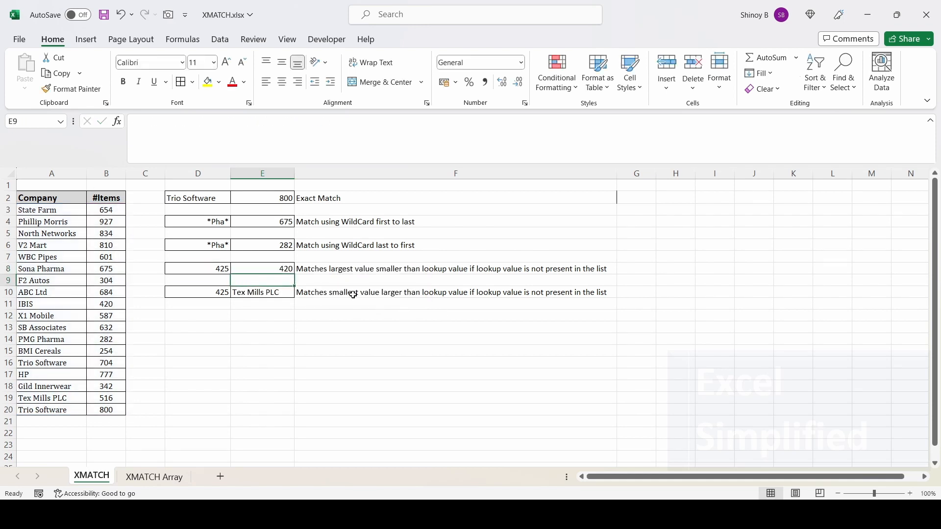
Set the INDEX column number in E10 to 2 to return the item count instead of the company
{"action": "left_click", "coordinate": [262, 274]}
{"action": "left_click", "coordinate": [274, 293]}
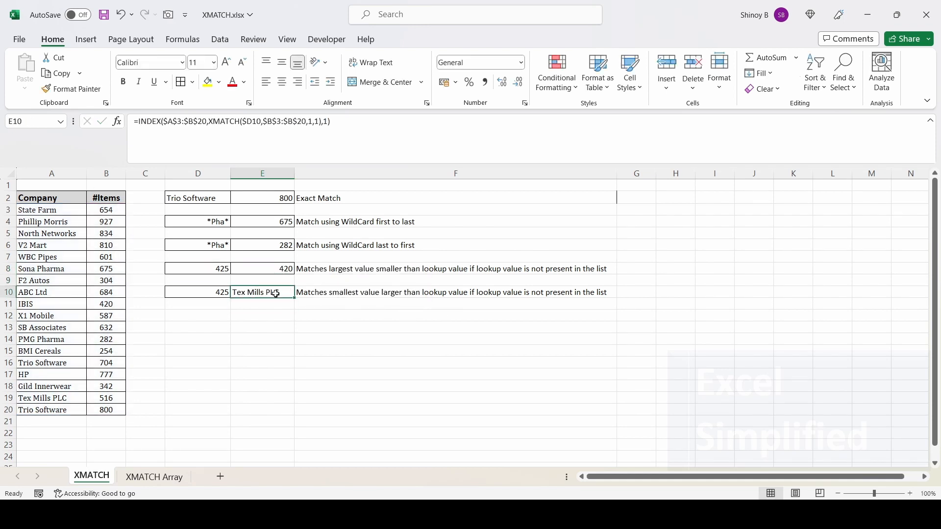
{"action": "key", "text": "F2"}
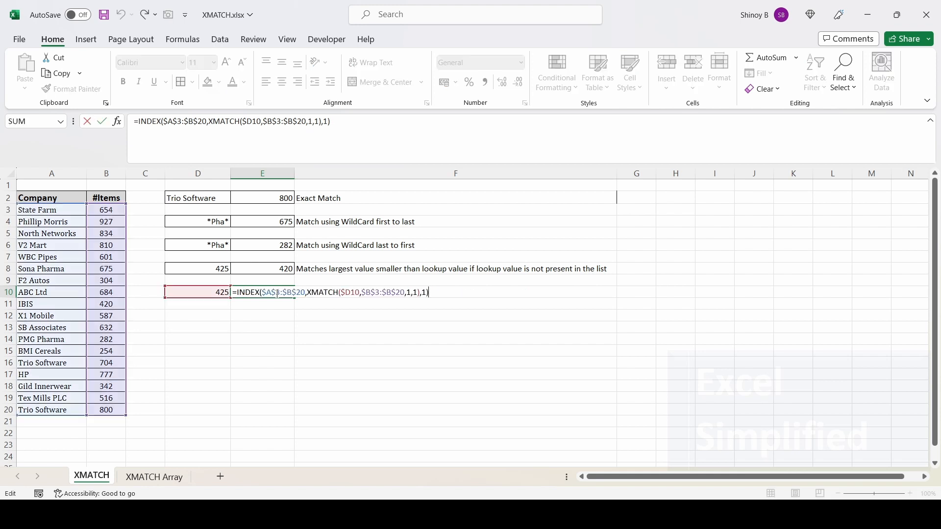
{"action": "double_click", "coordinate": [422, 292]}
{"action": "type", "text": "2"}
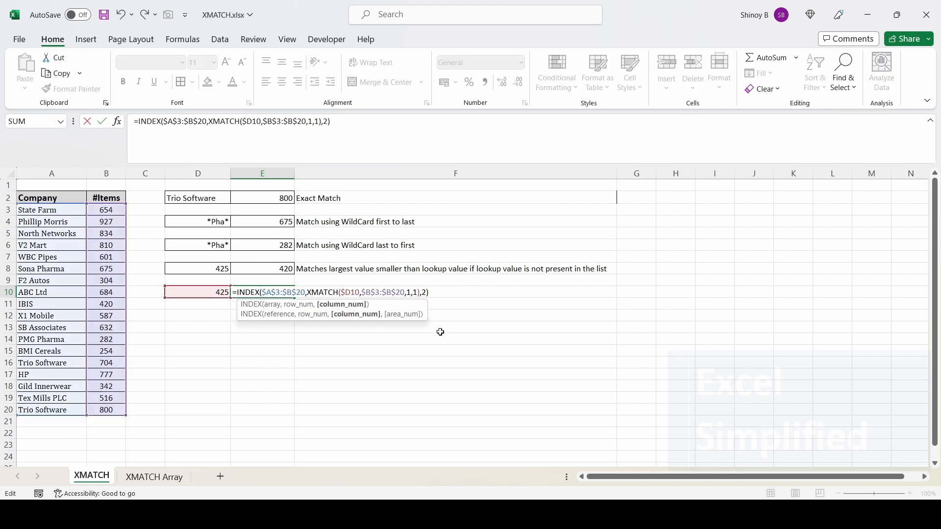
{"action": "key", "text": "Return"}
{"action": "left_click", "coordinate": [257, 297]}
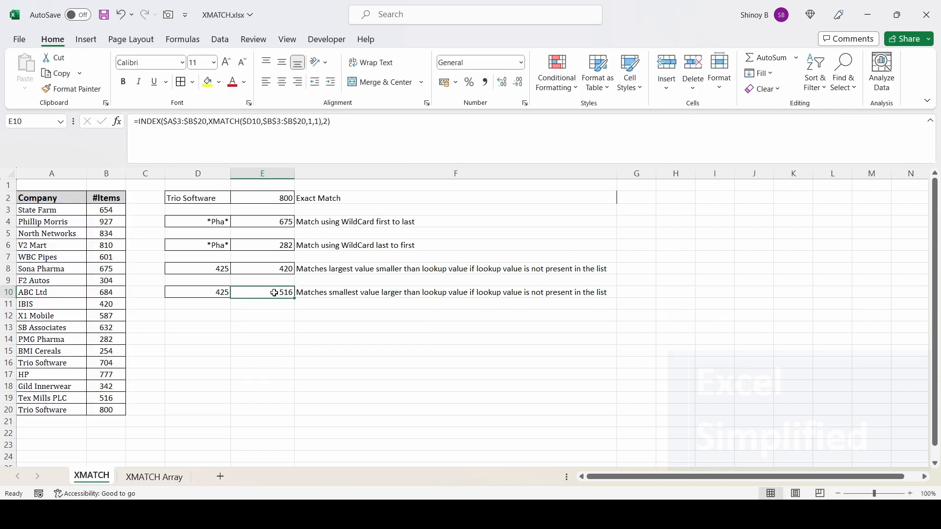
Review the lookup value in D10 and the XMATCH match mode in E10, and compare it with the formula in E8
{"action": "left_click", "coordinate": [214, 296]}
{"action": "left_click", "coordinate": [269, 284]}
{"action": "left_click", "coordinate": [273, 291]}
{"action": "key", "text": "F2"}
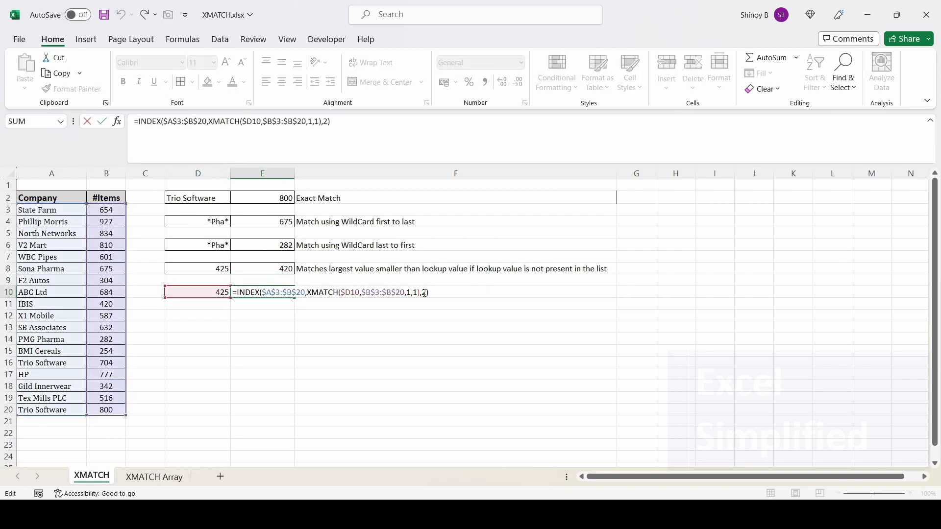
{"action": "double_click", "coordinate": [409, 293]}
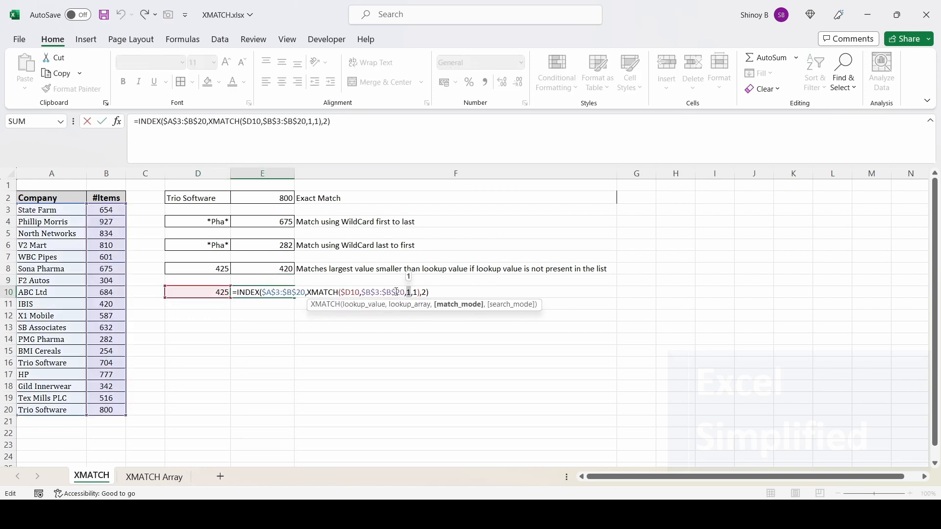
{"action": "left_click", "coordinate": [277, 268]}
{"action": "key", "text": "F2"}
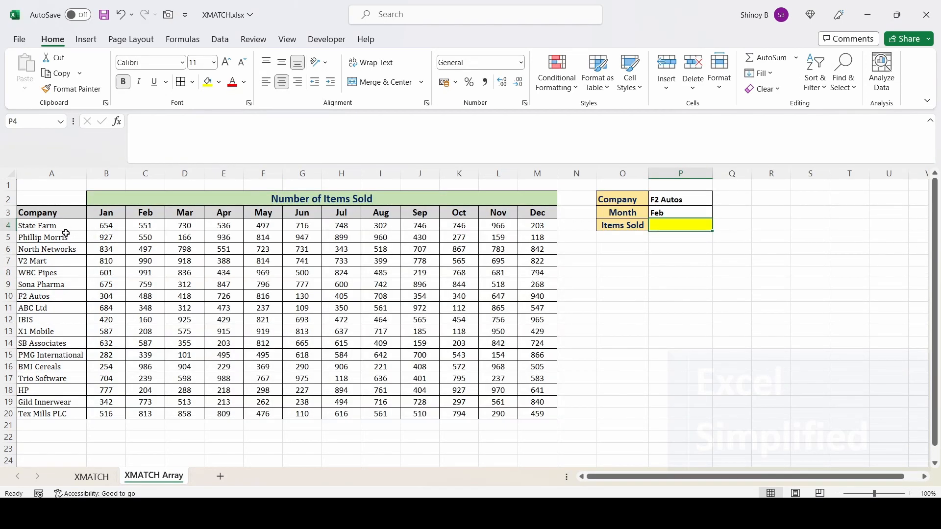
On the XMATCH Array sheet, trace the company in P2 and the month in P3 to their intersection in the items-sold table
{"action": "left_click", "coordinate": [679, 199]}
{"action": "left_click_drag", "start_coordinate": [57, 226], "coordinate": [55, 308]}
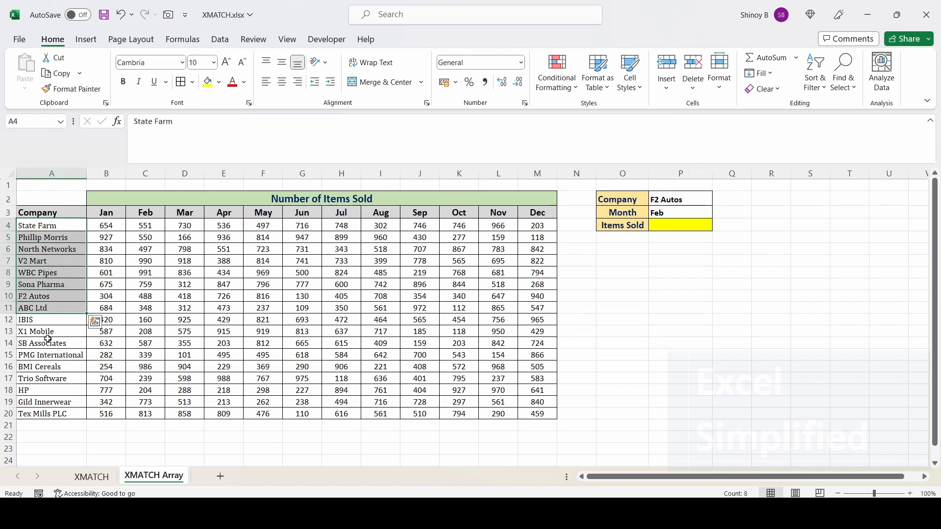
{"action": "left_click", "coordinate": [39, 297]}
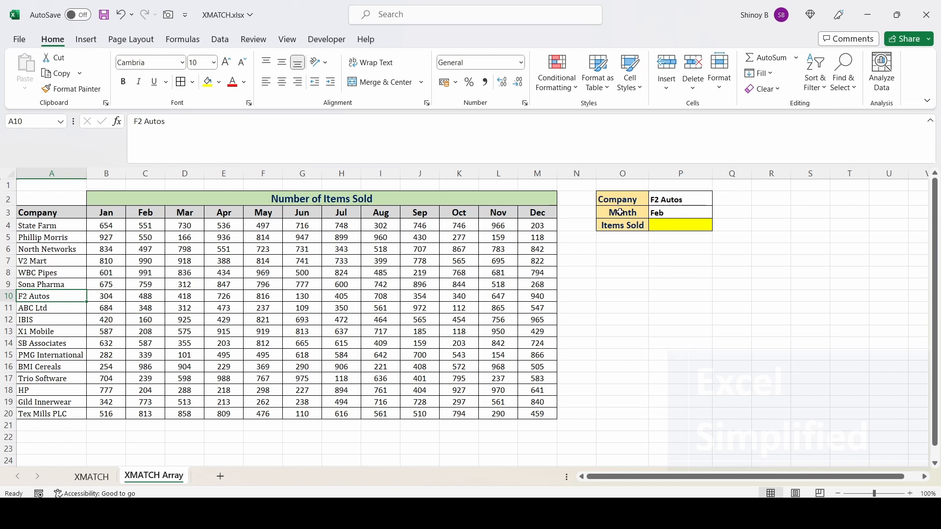
{"action": "left_click", "coordinate": [681, 214]}
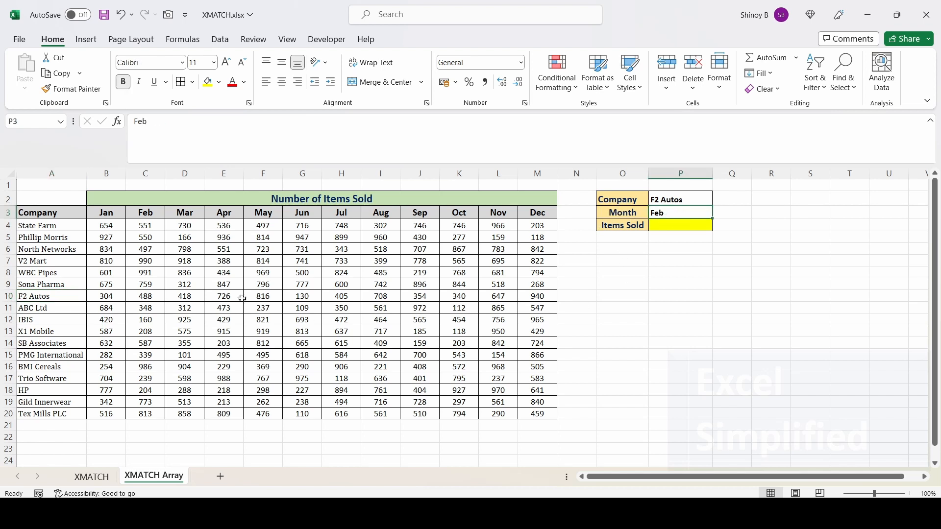
{"action": "left_click", "coordinate": [56, 297]}
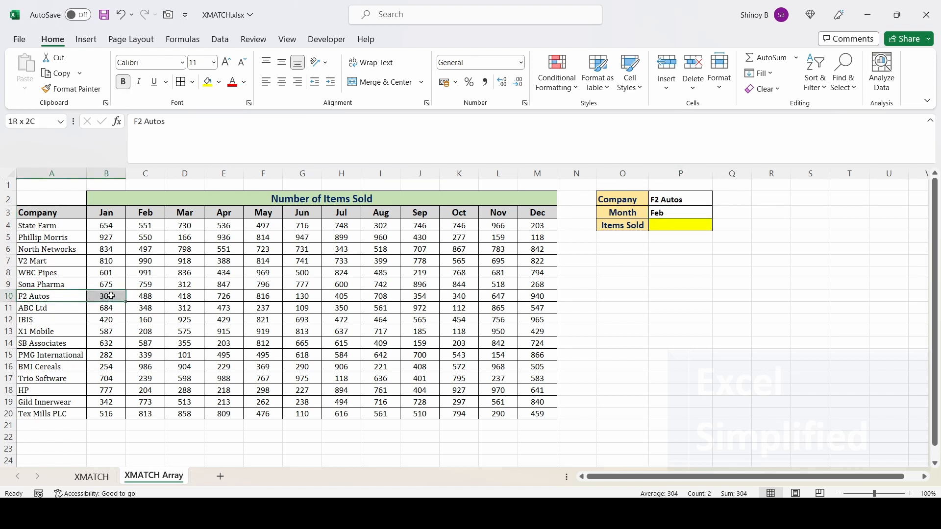
{"action": "left_click_drag", "start_coordinate": [46, 227], "coordinate": [145, 297]}
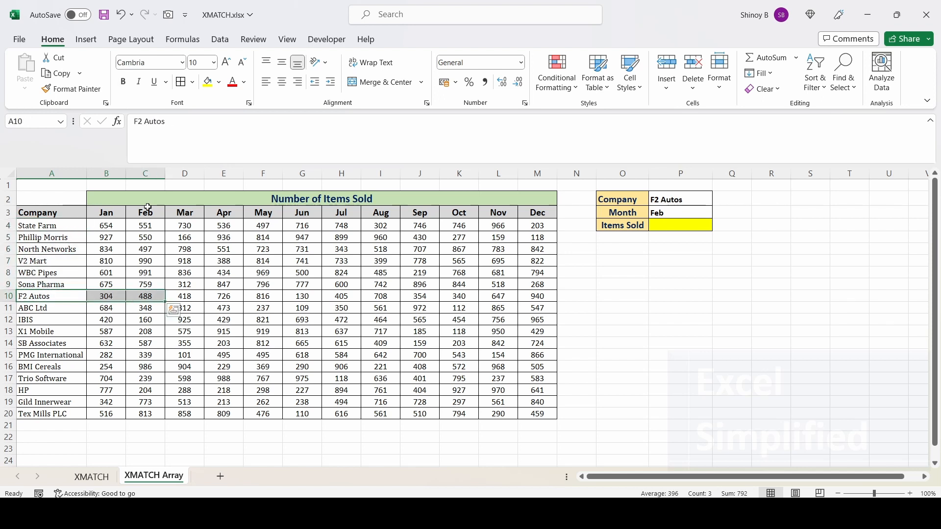
{"action": "left_click", "coordinate": [148, 216]}
{"action": "left_click", "coordinate": [56, 299]}
{"action": "left_click", "coordinate": [148, 296]}
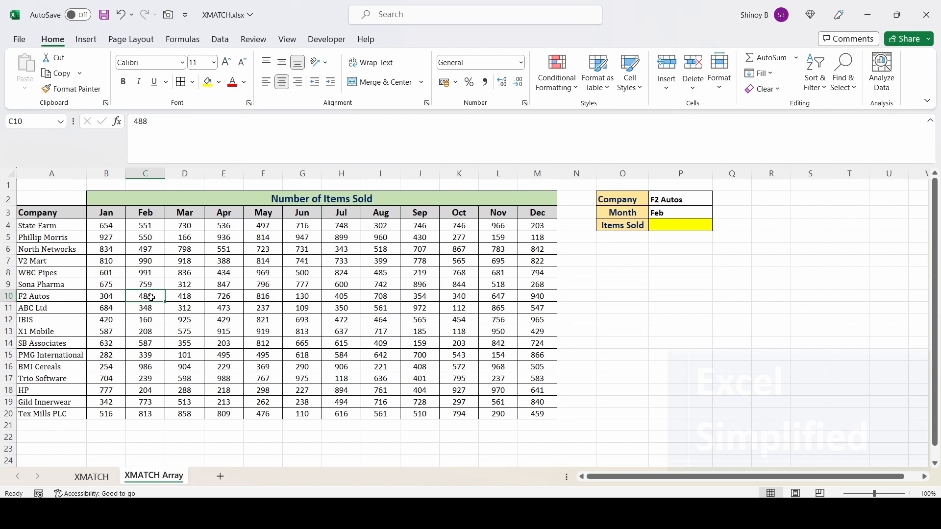
Begin an INDEX formula in the Items Sold cell P4 with the absolute range $B$4:$M$20 as its array
{"action": "left_click", "coordinate": [684, 225]}
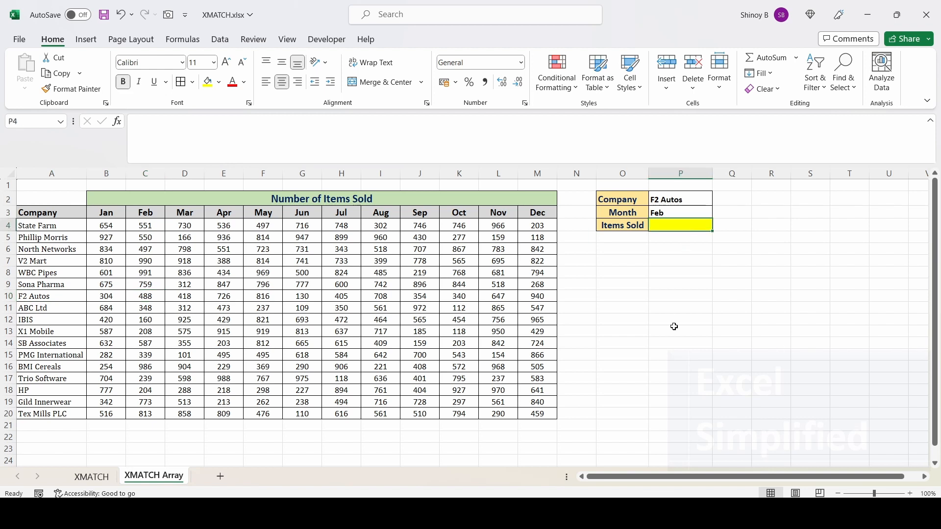
{"action": "type", "text": "=INDEX("}
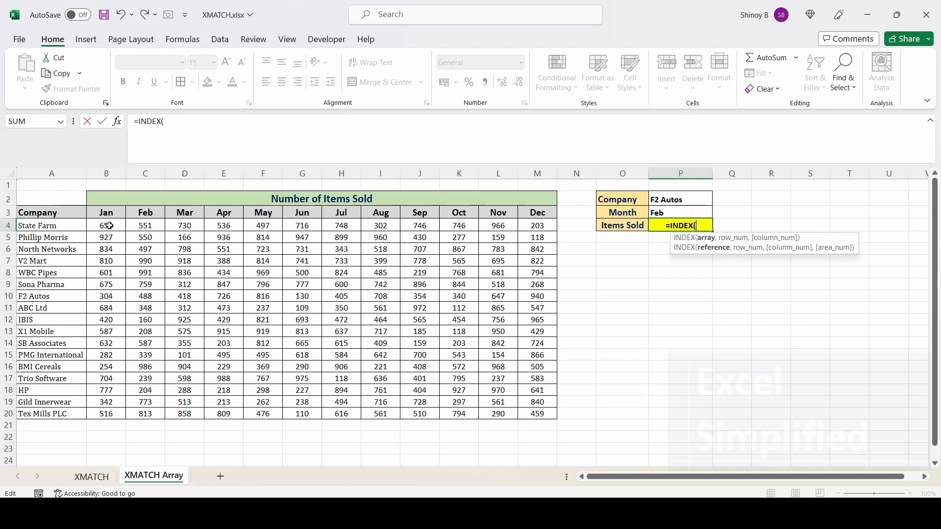
{"action": "left_click_drag", "start_coordinate": [109, 226], "coordinate": [530, 415]}
{"action": "key", "text": "F4"}
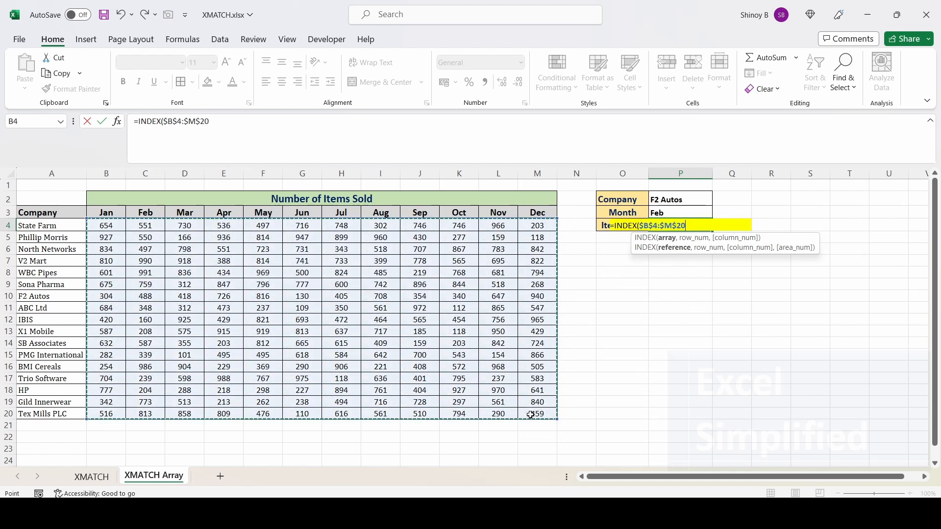
{"action": "type", "text": ","}
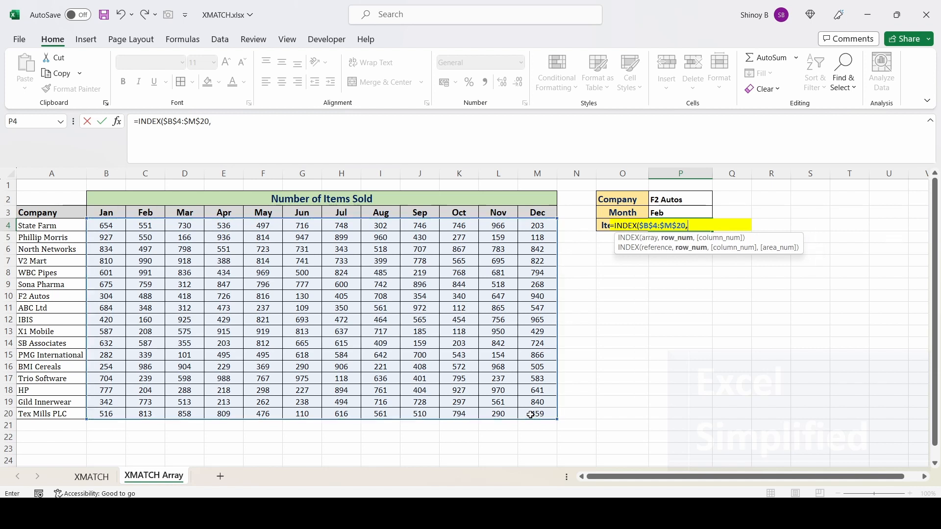
Add XMATCH($P$2,$A$4:$A$20) as the INDEX row number in P4 to locate the company
{"action": "type", "text": "XMATCH("}
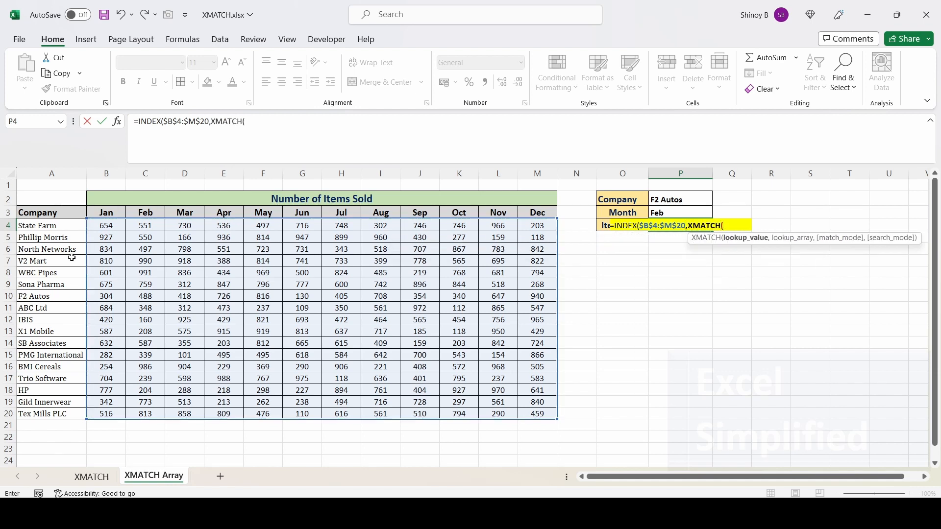
{"action": "left_click", "coordinate": [662, 200]}
{"action": "key", "text": "F4"}
{"action": "type", "text": ","}
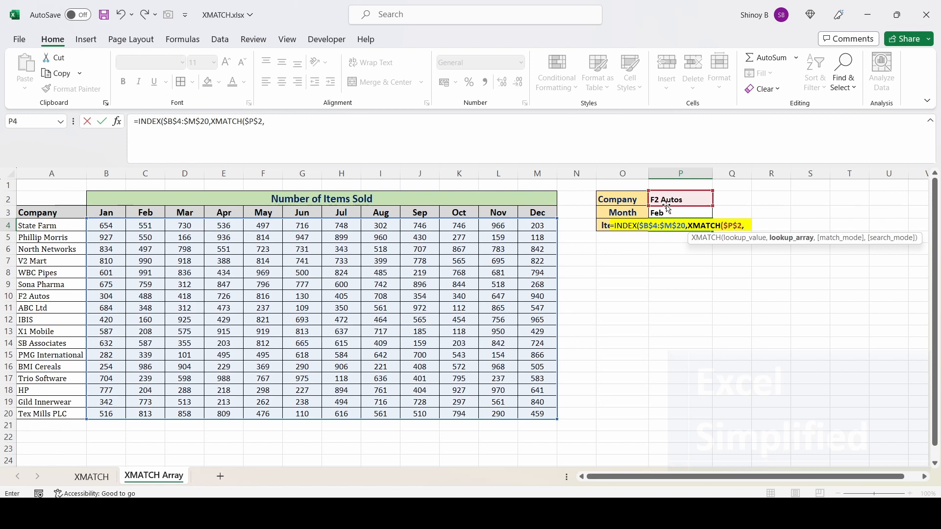
{"action": "left_click_drag", "start_coordinate": [44, 224], "coordinate": [54, 412]}
{"action": "key", "text": "F4"}
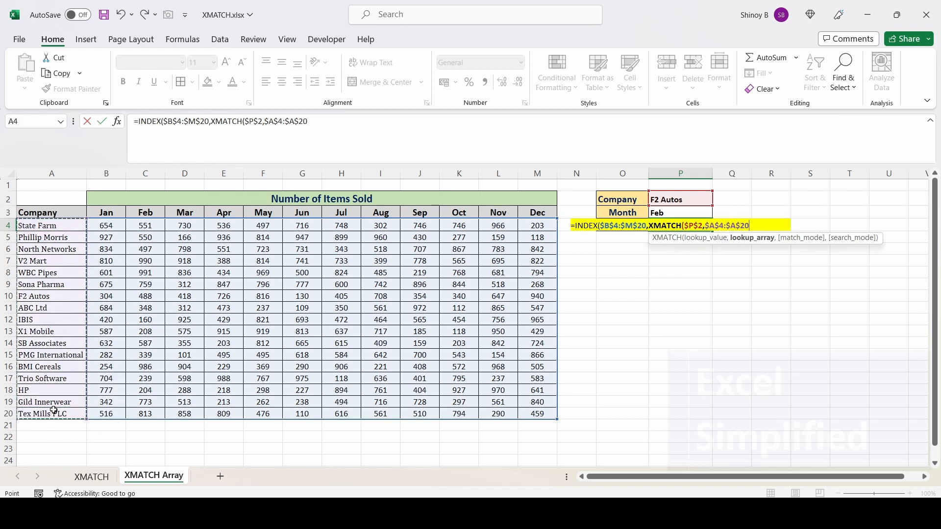
{"action": "type", "text": "),"}
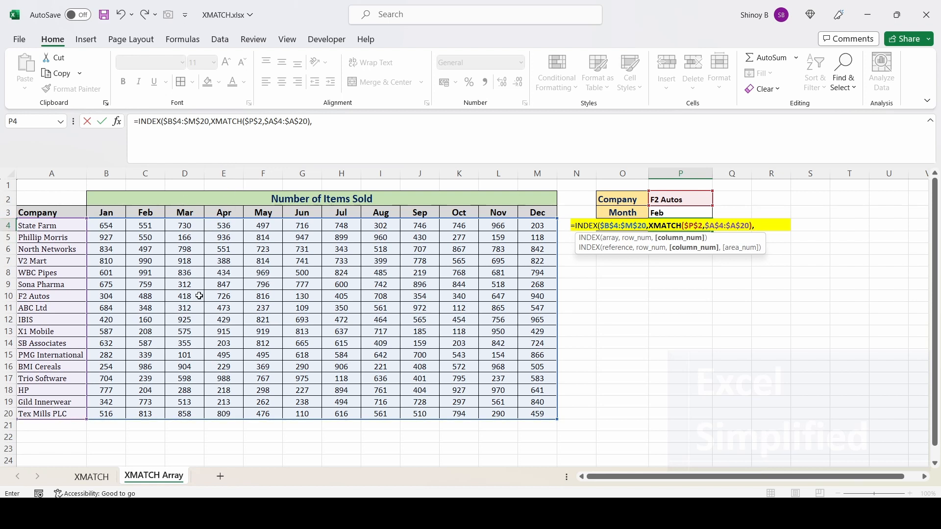
Add XMATCH($P$3,$B$3:$M$3) as the INDEX column number in P4 to locate the month, and complete the formula
{"action": "type", "text": "XMATCH("}
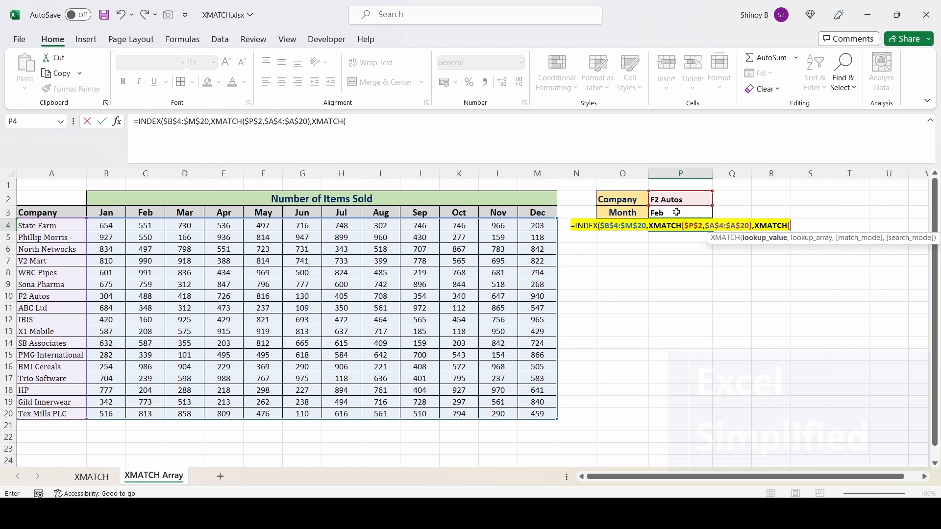
{"action": "left_click", "coordinate": [670, 213]}
{"action": "key", "text": "F4"}
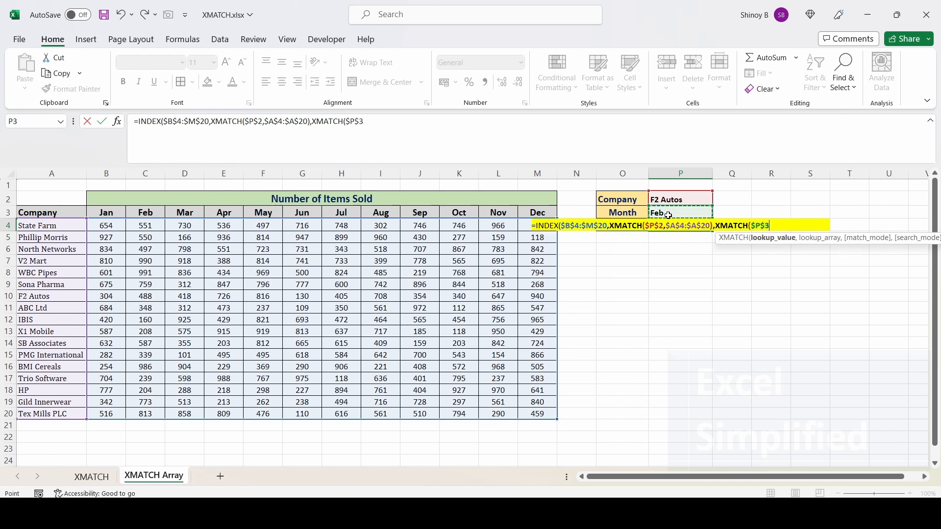
{"action": "type", "text": ","}
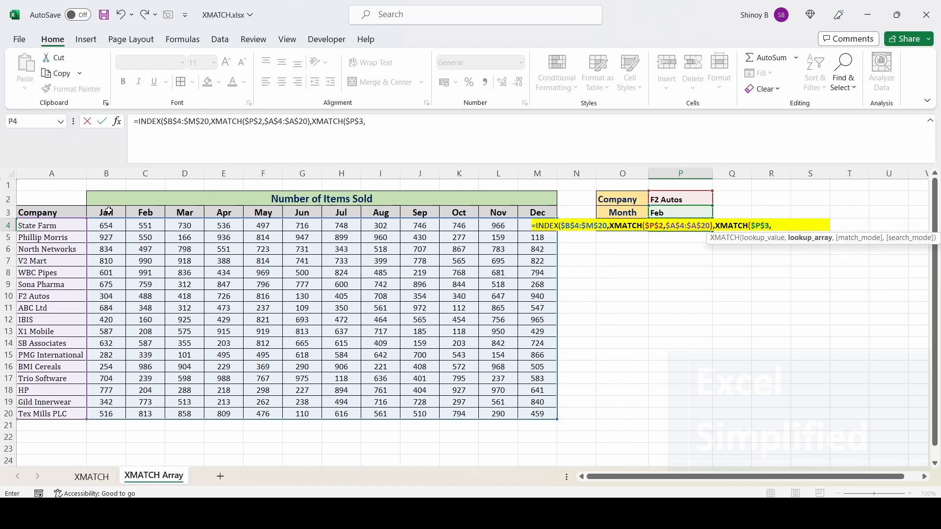
{"action": "left_click_drag", "start_coordinate": [108, 212], "coordinate": [525, 219]}
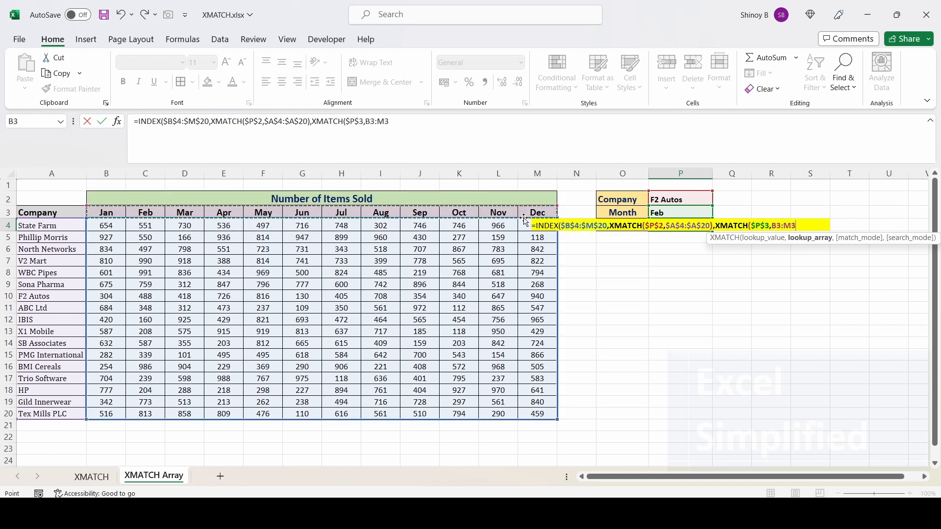
{"action": "key", "text": "F4"}
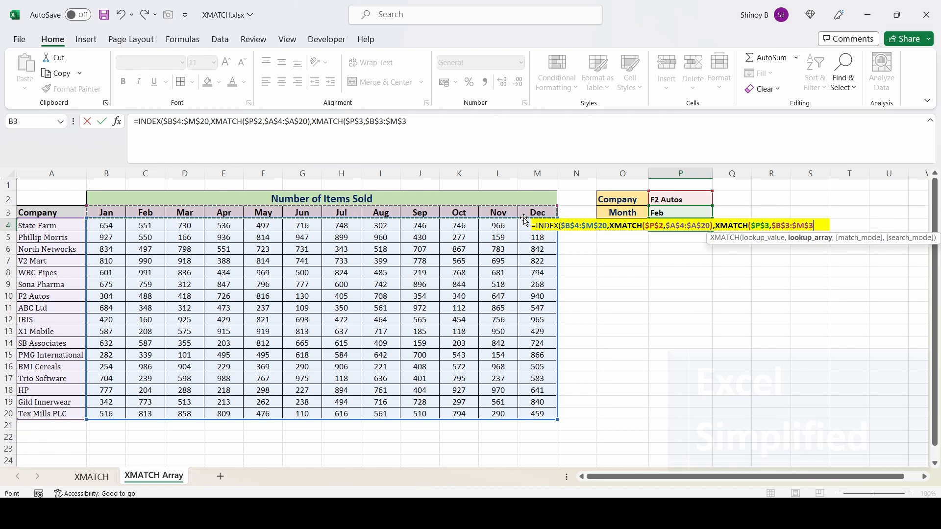
{"action": "type", "text": "))"}
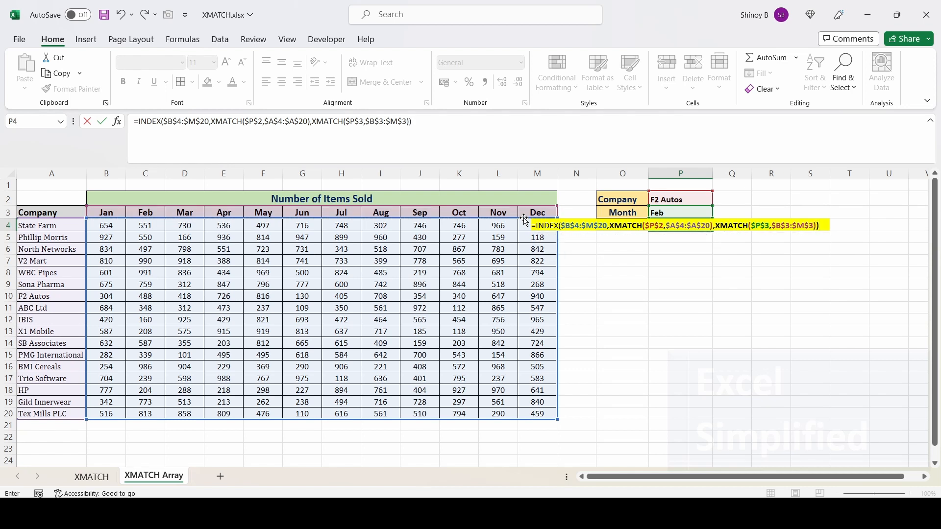
{"action": "key", "text": "Return"}
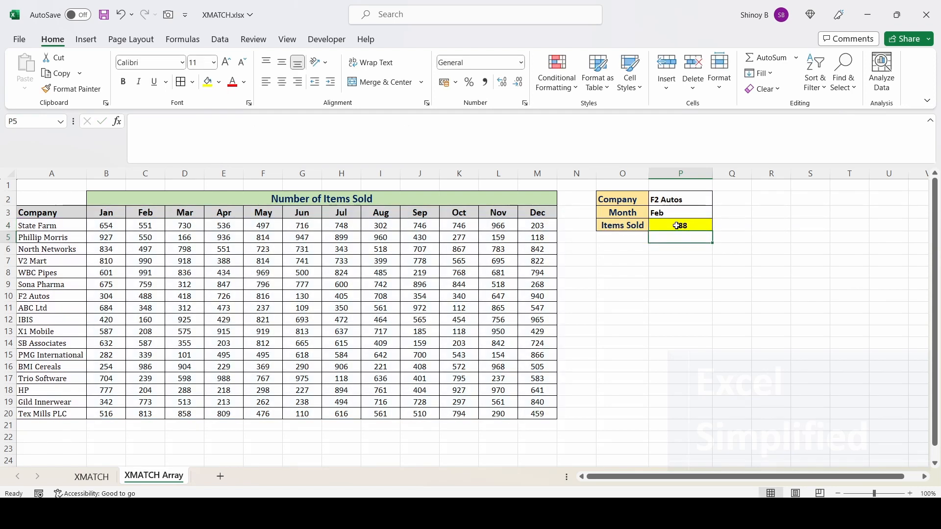
Examine how the first XMATCH in the P4 formula looks up the company within the list A4:A20
{"action": "left_click", "coordinate": [679, 227]}
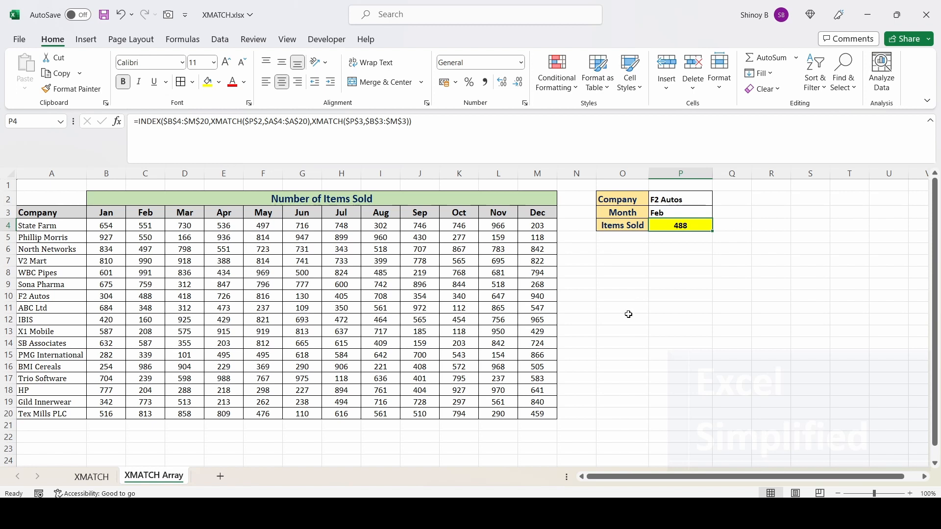
{"action": "key", "text": "F2"}
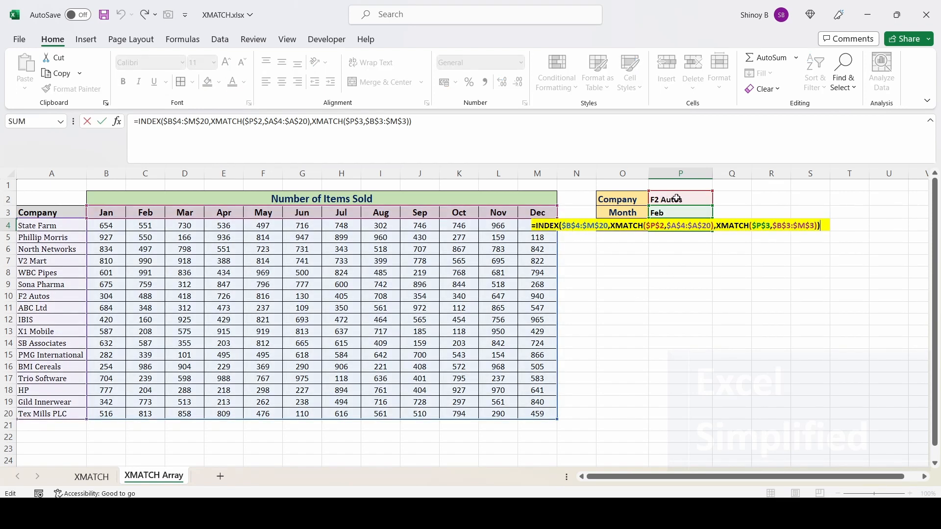
{"action": "left_click_drag", "start_coordinate": [42, 222], "coordinate": [37, 414]}
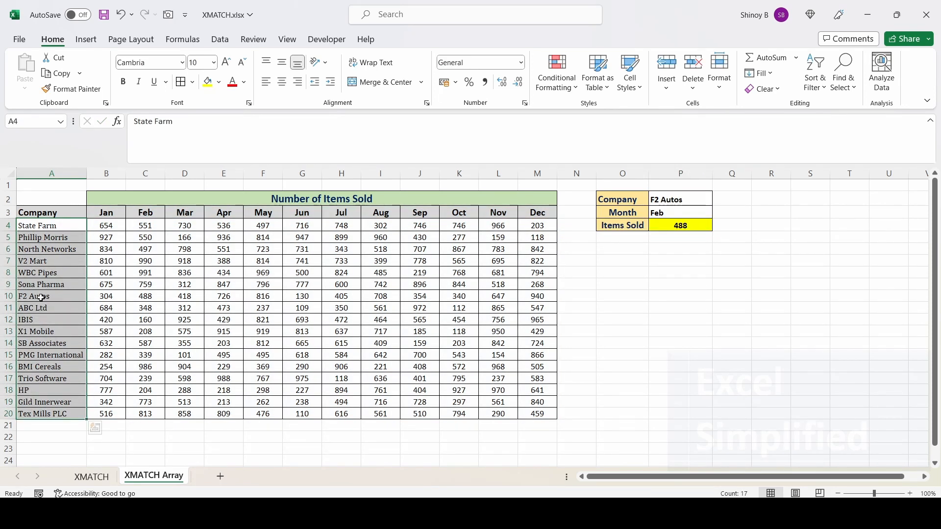
{"action": "left_click", "coordinate": [666, 227]}
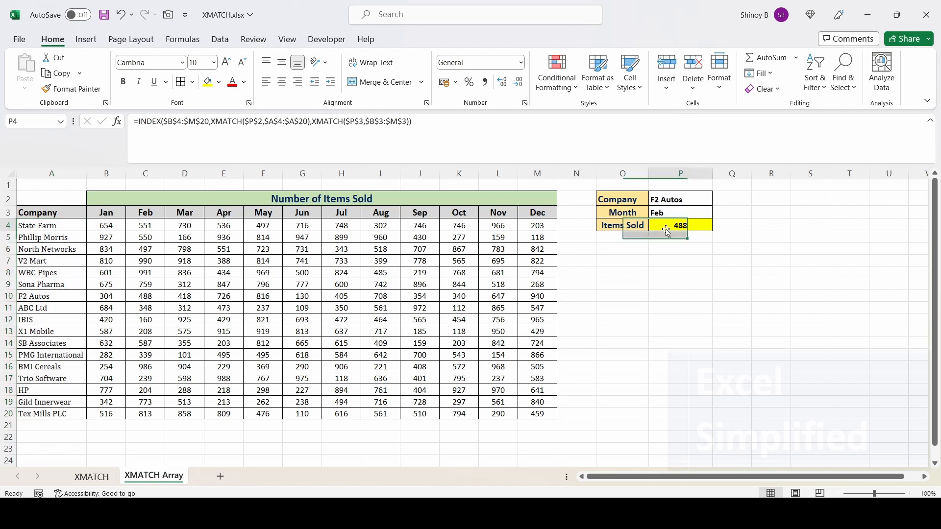
Examine how the second XMATCH in the P4 formula looks up the month across the headers B3:M3
{"action": "double_click", "coordinate": [666, 227]}
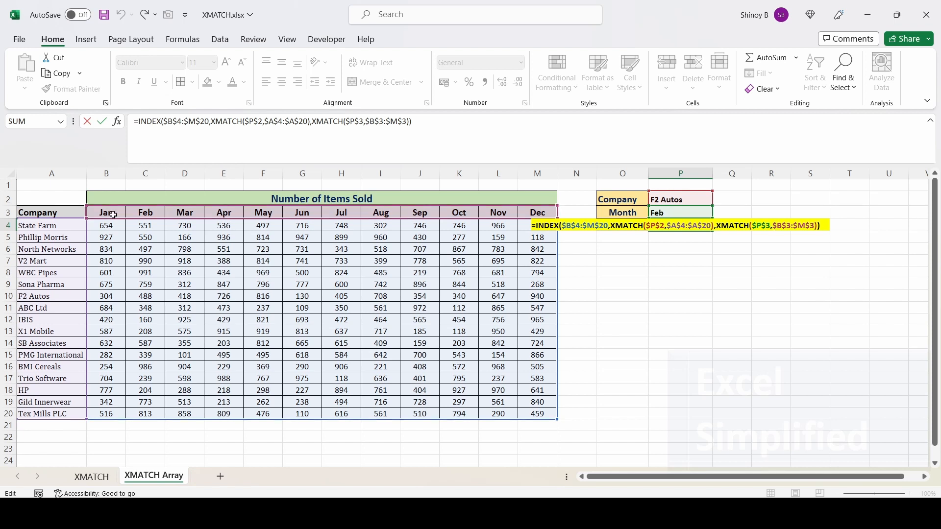
{"action": "left_click_drag", "start_coordinate": [106, 212], "coordinate": [539, 214]}
{"action": "left_click", "coordinate": [150, 212]}
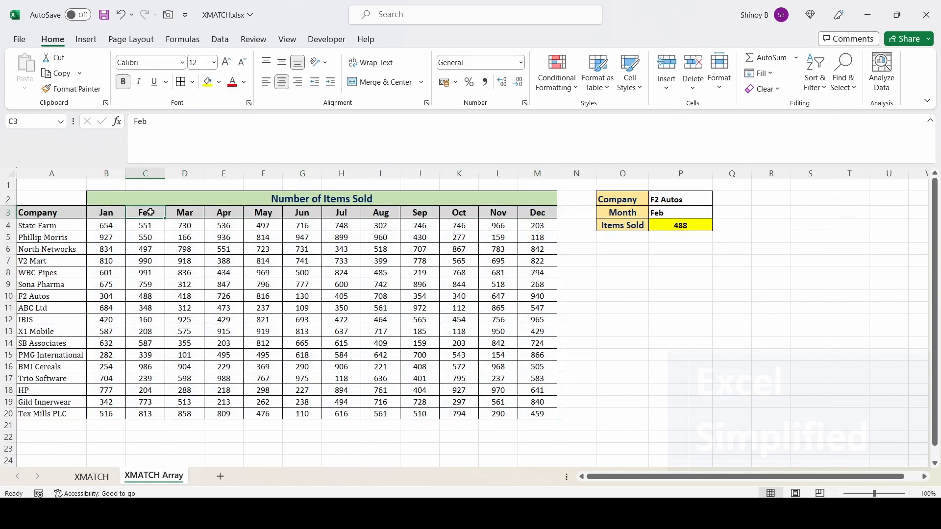
Review the full INDEX formula in P4 and trace the F2 Autos row and Feb column to their intersection
{"action": "left_click", "coordinate": [674, 225]}
{"action": "double_click", "coordinate": [673, 224]}
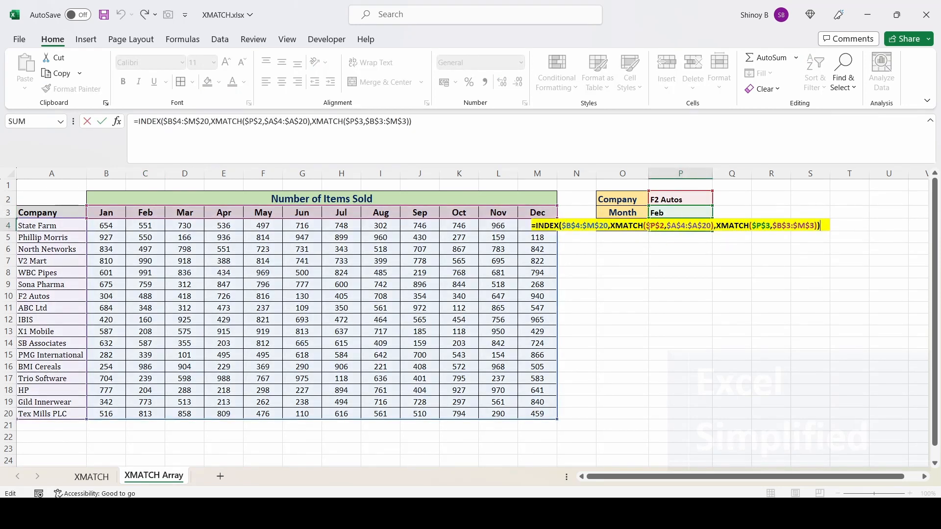
{"action": "key", "text": "Escape"}
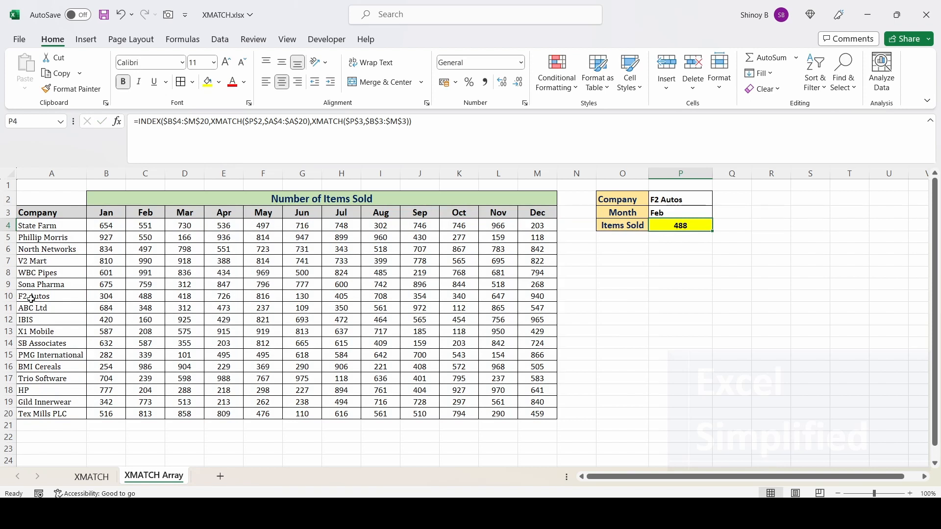
{"action": "left_click_drag", "start_coordinate": [29, 300], "coordinate": [137, 300]}
{"action": "left_click_drag", "start_coordinate": [145, 212], "coordinate": [144, 299]}
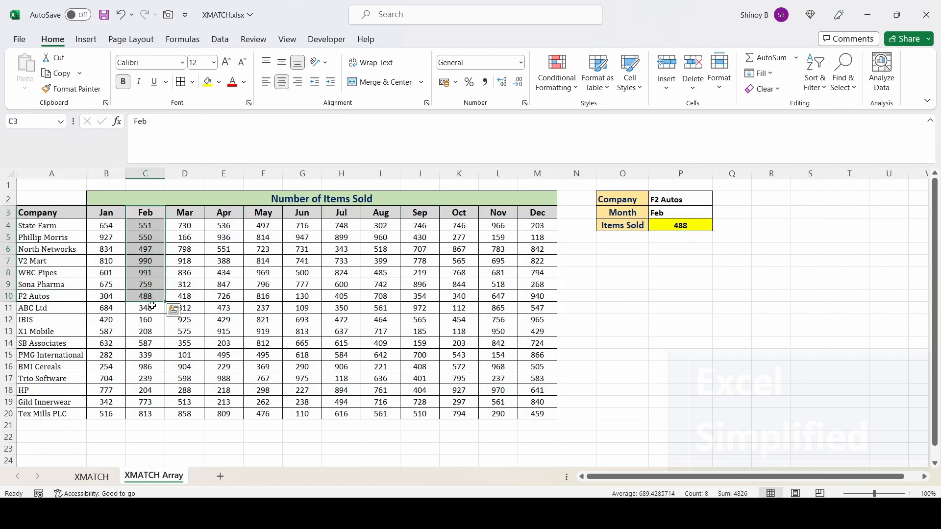
{"action": "left_click", "coordinate": [144, 298]}
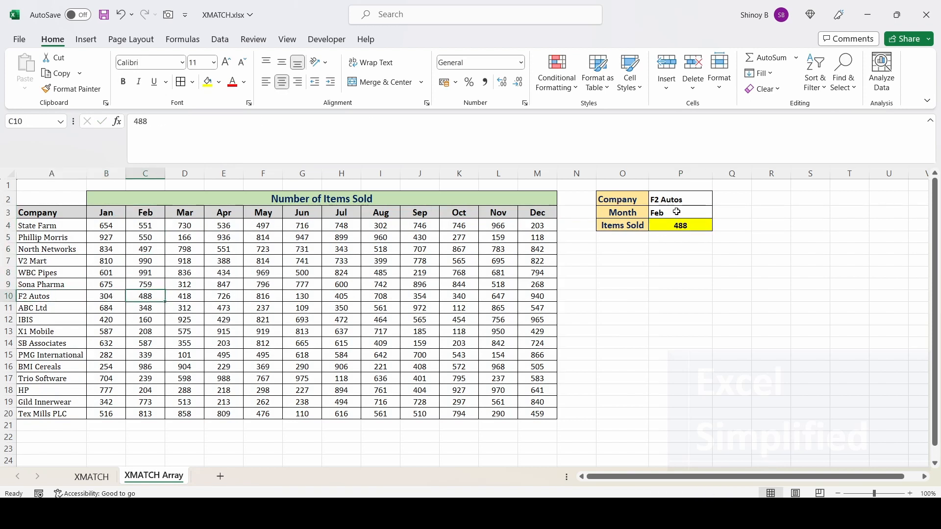
Set the lookup company in P2 to BMI Cereals and check the Items Sold result against its Feb figure in the table
{"action": "left_click", "coordinate": [663, 201]}
{"action": "type", "text": "BMI"}
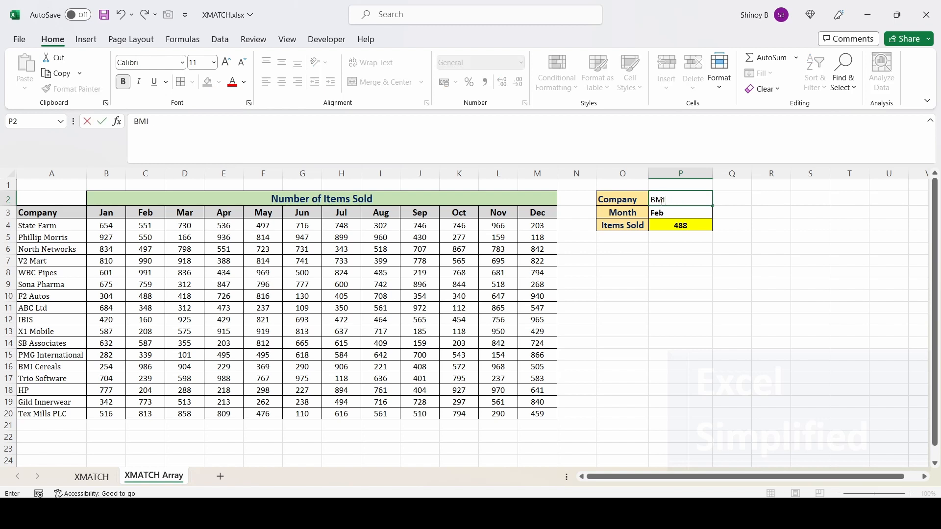
{"action": "type", "text": " Cereals"}
{"action": "key", "text": "Return"}
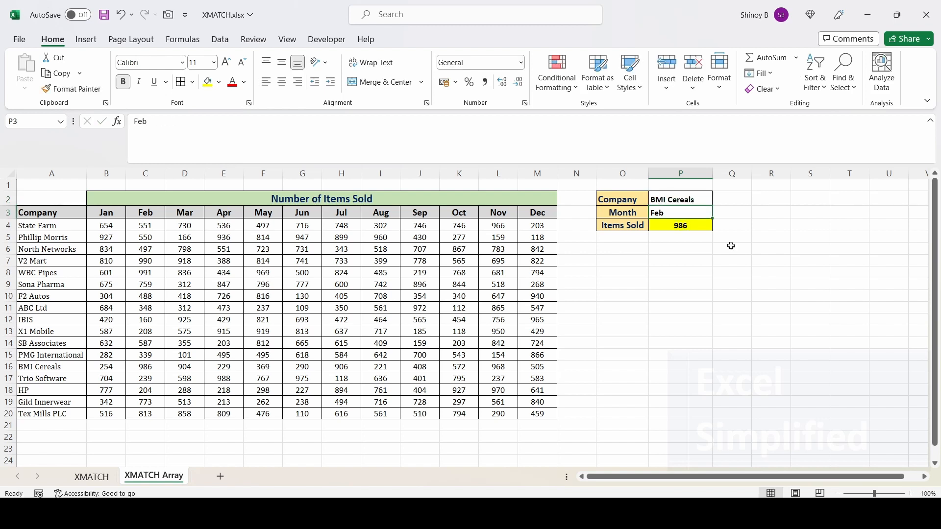
{"action": "left_click", "coordinate": [681, 226]}
{"action": "left_click", "coordinate": [45, 365]}
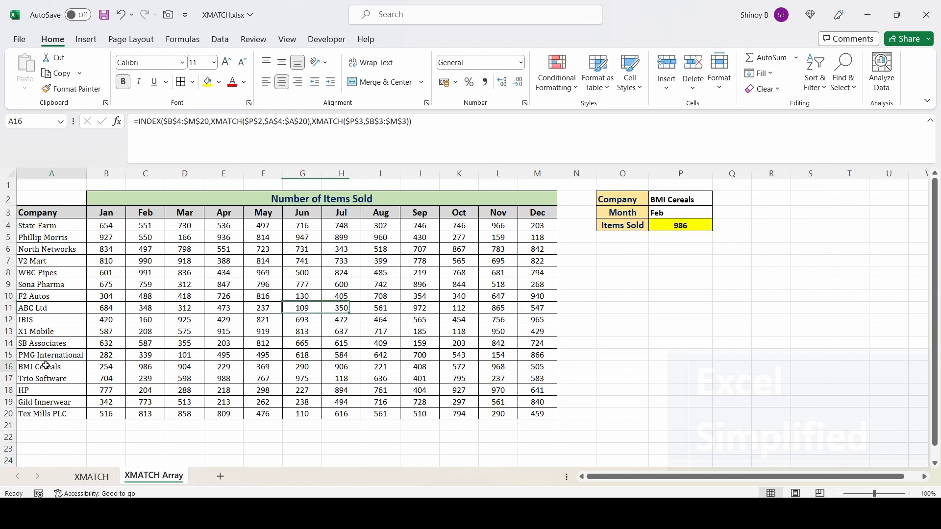
{"action": "left_click", "coordinate": [147, 365]}
Set the lookup month in P3 to Sep and check the Items Sold result against the BMI Cereals row
{"action": "left_click", "coordinate": [671, 215]}
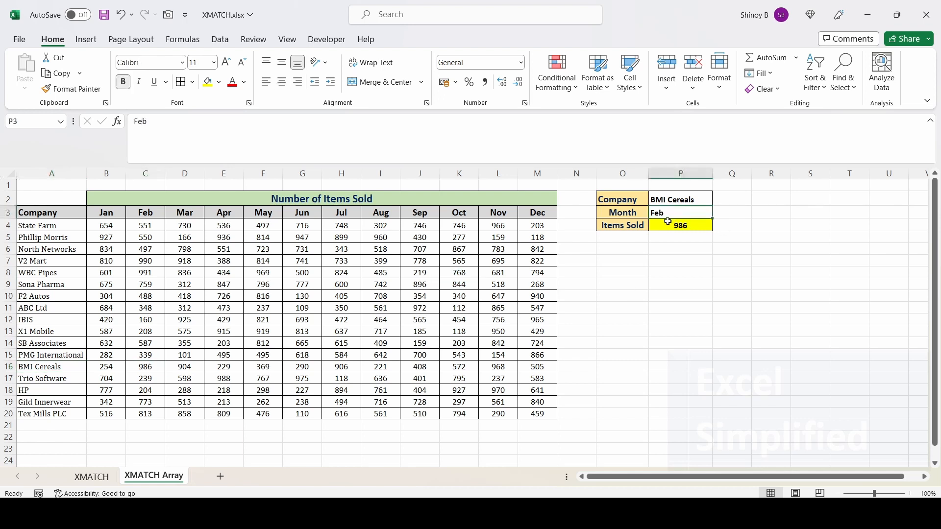
{"action": "type", "text": "Sep"}
{"action": "key", "text": "Return"}
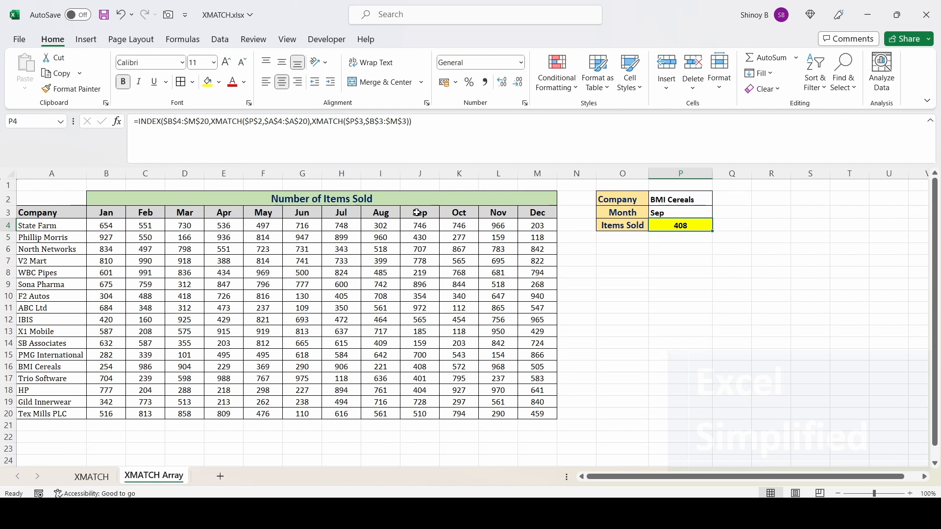
{"action": "left_click_drag", "start_coordinate": [418, 215], "coordinate": [416, 369]}
{"action": "left_click", "coordinate": [419, 368]}
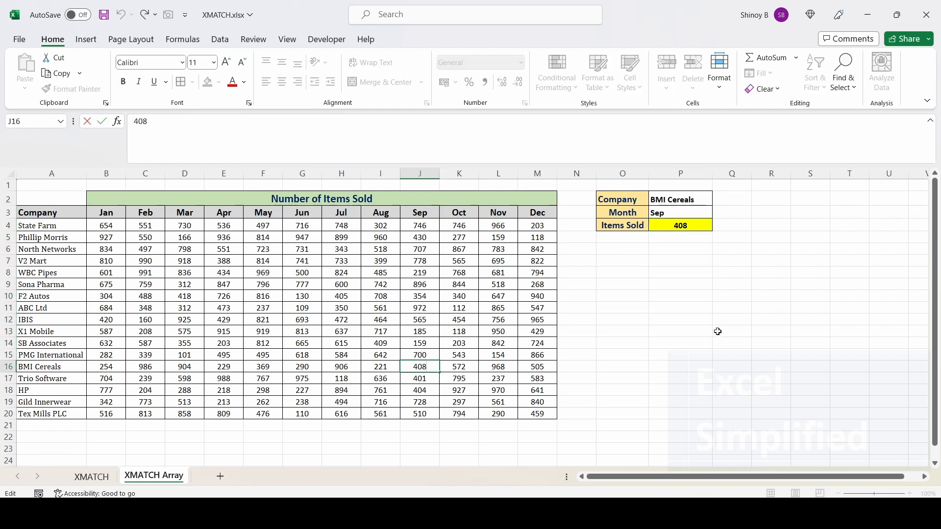
Inspect the INDEX and XMATCH references in the Items Sold formula in P4 without changing it
{"action": "left_click", "coordinate": [688, 227]}
{"action": "key", "text": "F2"}
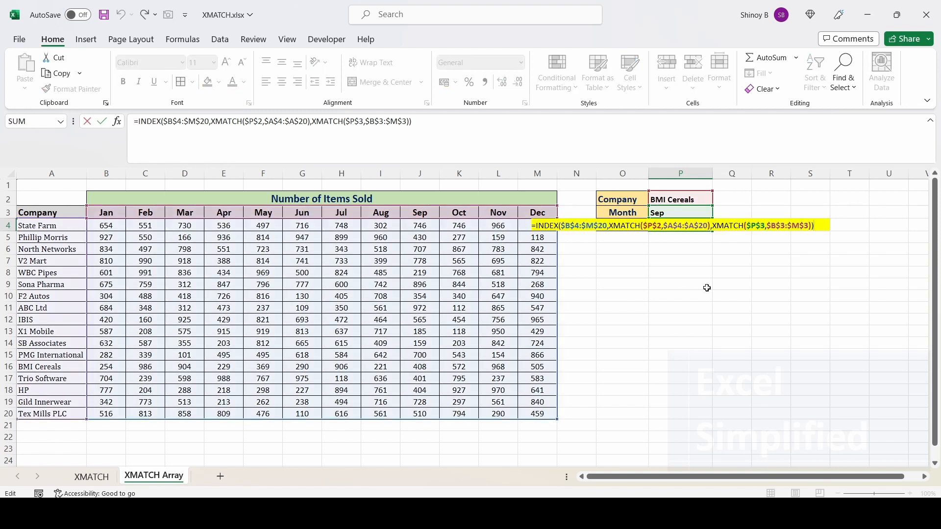
{"action": "key", "text": "Escape"}
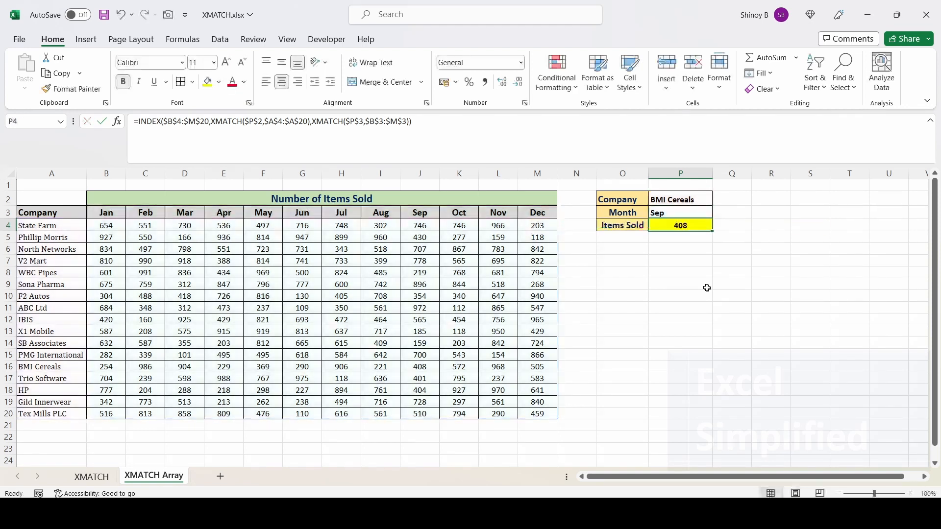